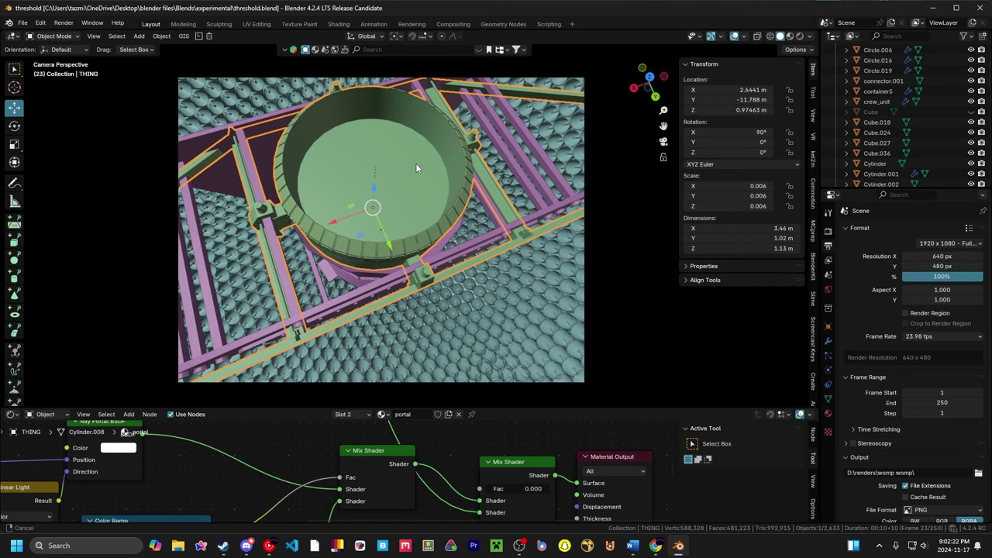
Step: Install the add-on from discord_render_notifications_0.3.0.zip in Downloads via Preferences > Add-ons
mouse_move(416, 163)
middle_mouse_down("shift")
mouse_move(420, 155)
mouse_move(419, 174)
middle_mouse_up("shift")
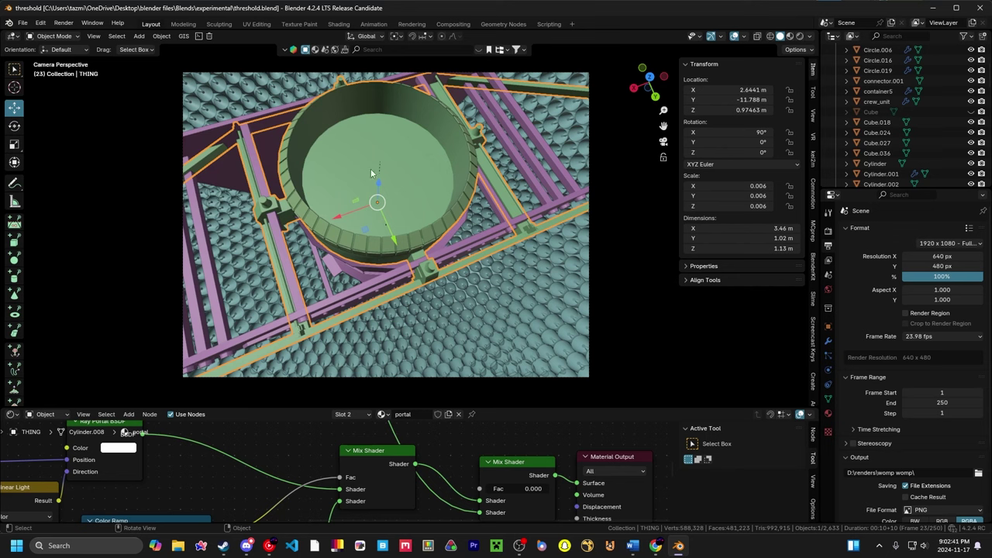
left_click(40, 23)
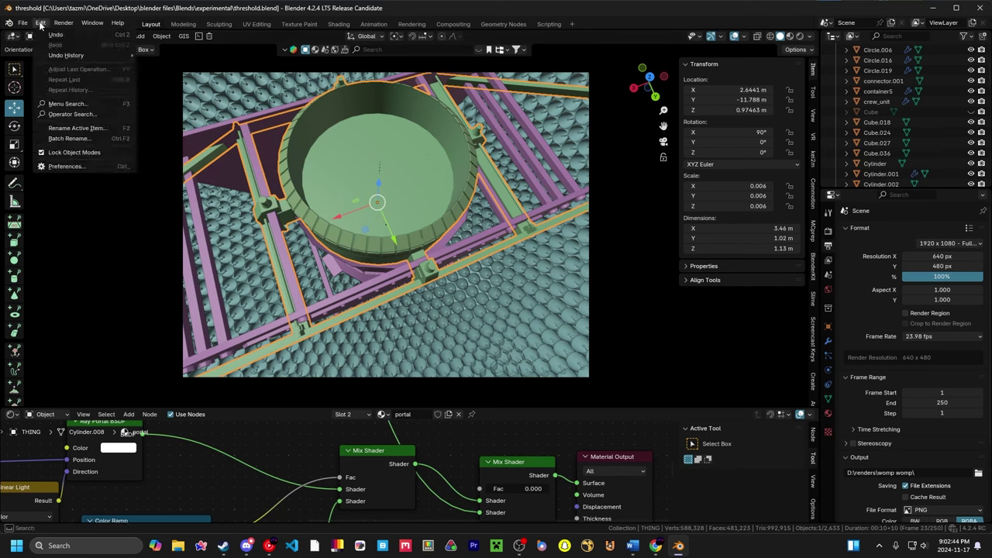
left_click(67, 166)
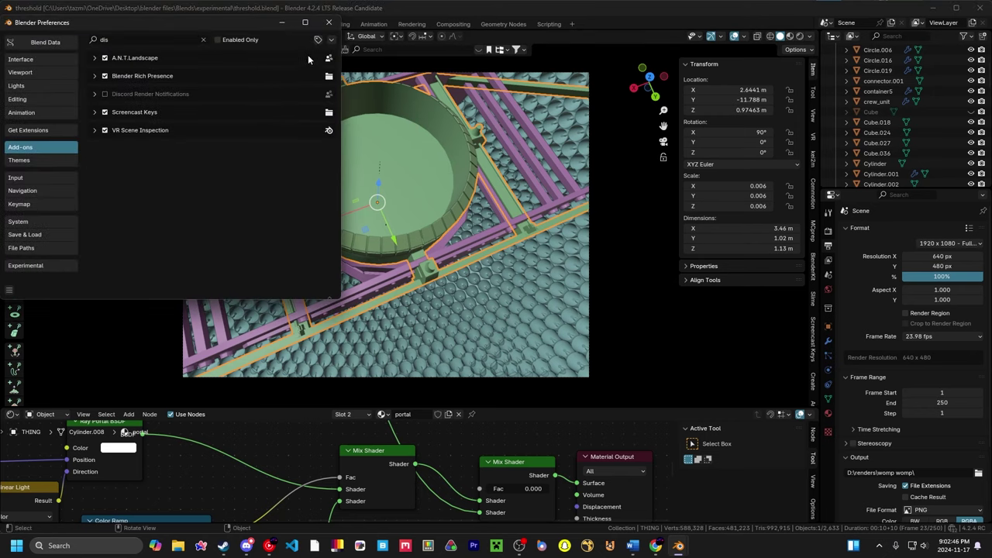
left_click(331, 40)
left_click(285, 66)
scroll(336, 206, "down", 1)
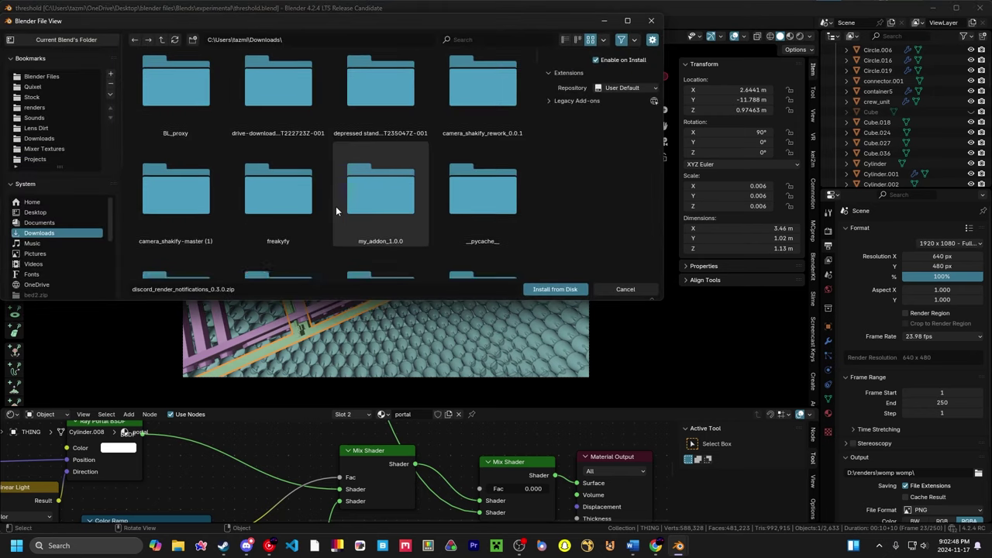
scroll(336, 206, "down", 3)
scroll(287, 199, "down", 3)
scroll(270, 141, "down", 2)
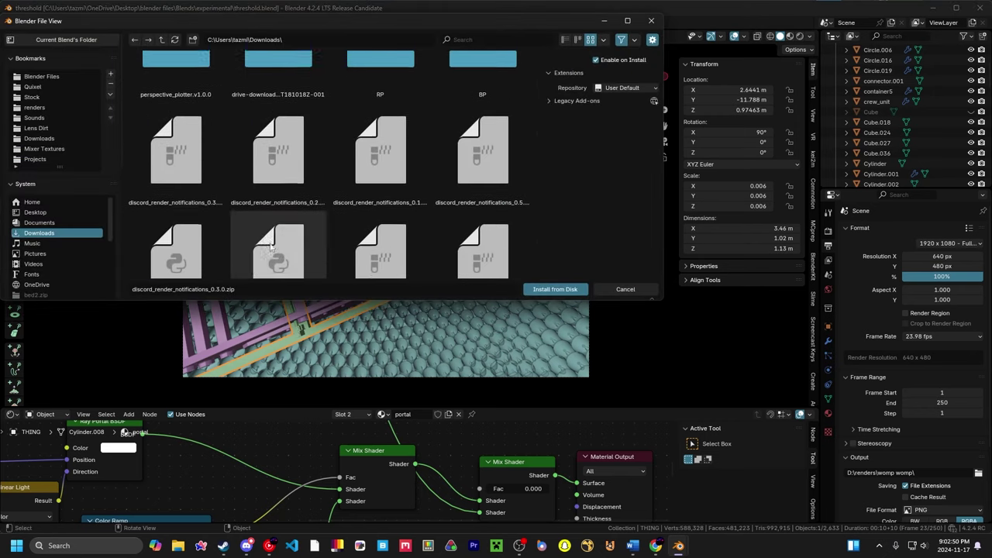
left_click(156, 189)
left_click(549, 291)
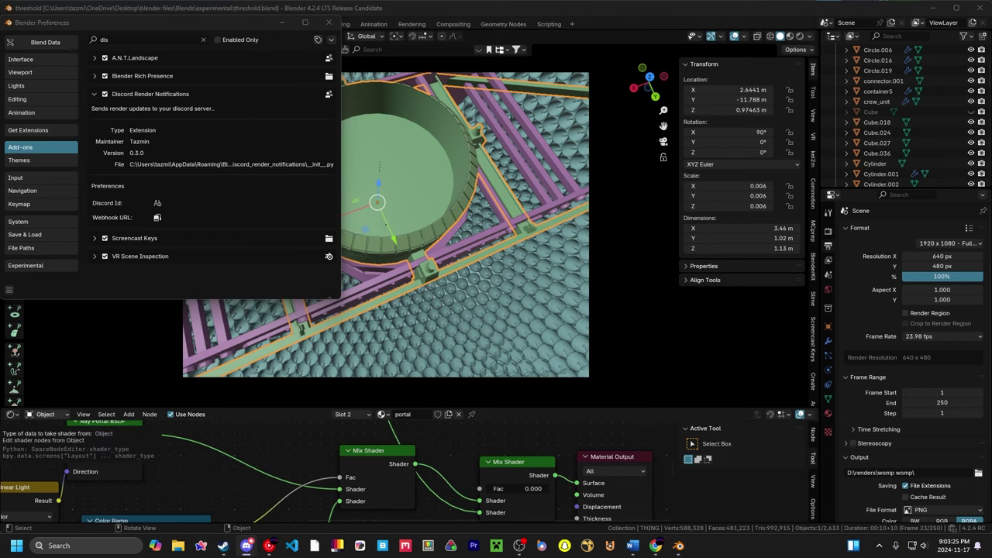
Step: In Discord, create a server from scratch named 'Render Server' with the Blender logo icon
key("alt+Tab")
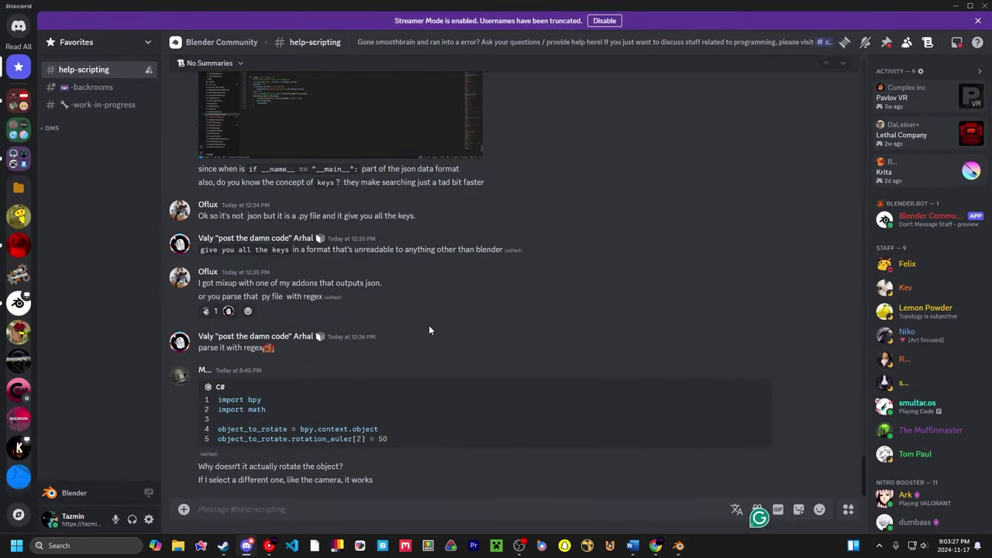
scroll(18, 310, "down", 10)
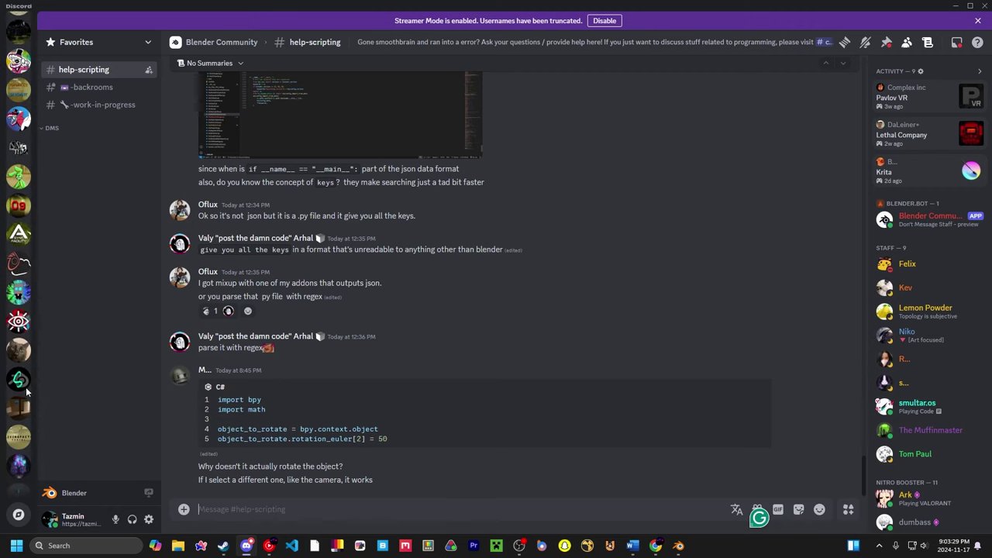
left_click(21, 483)
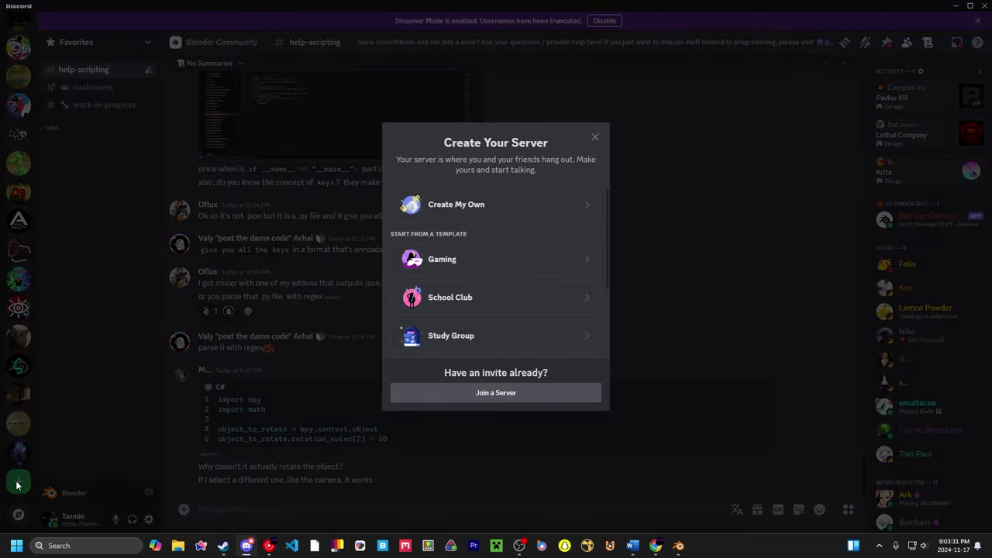
left_click(519, 211)
left_click(483, 246)
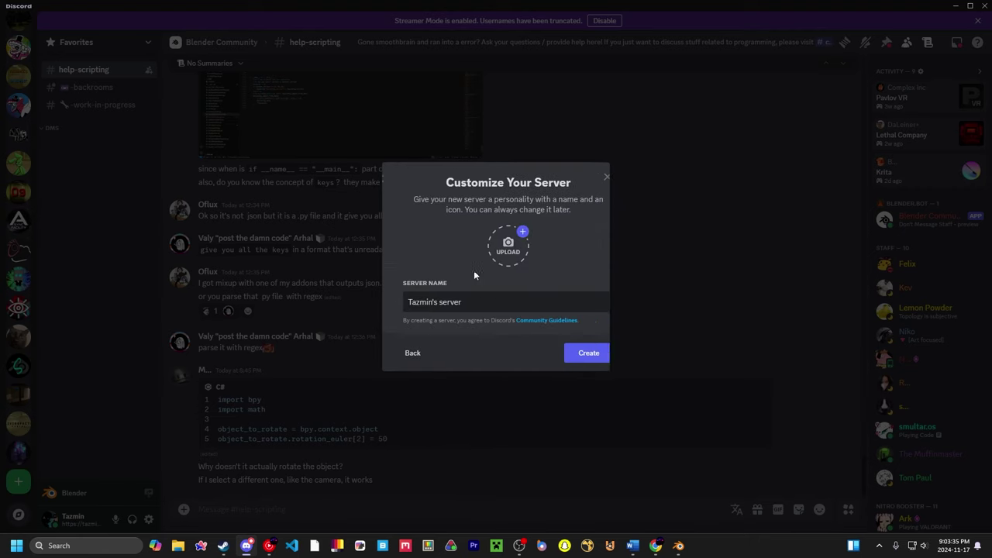
key("ctrl+a")
type("Render")
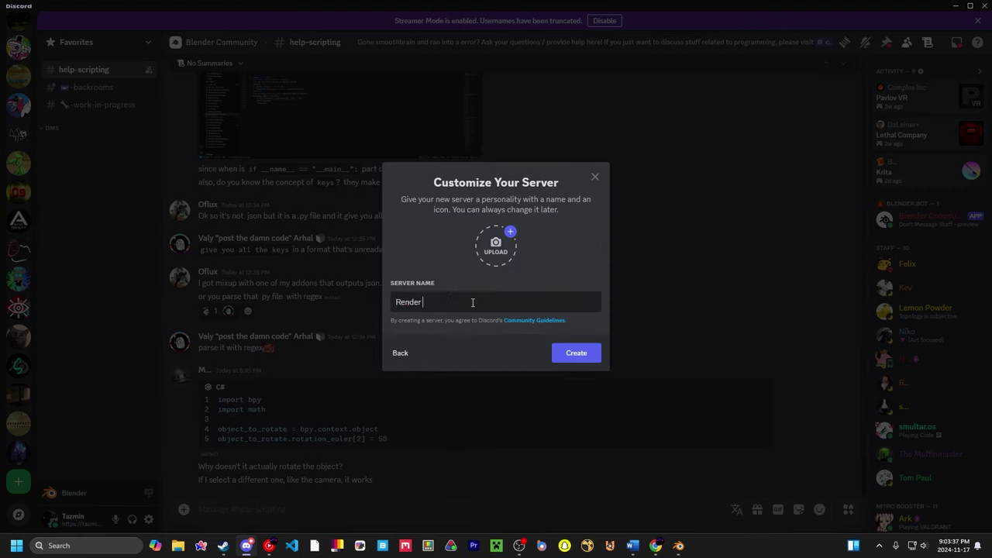
type(" Server")
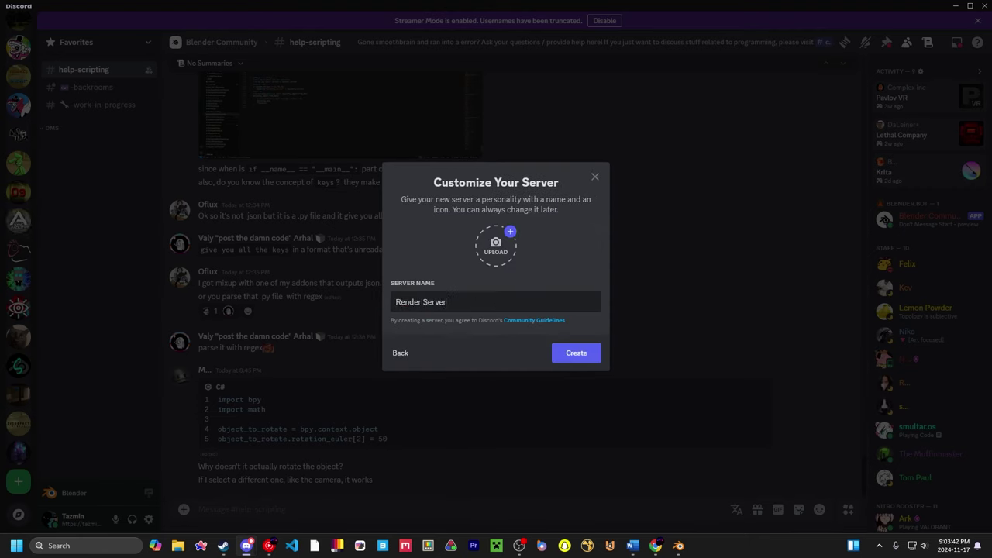
double_click(271, 281)
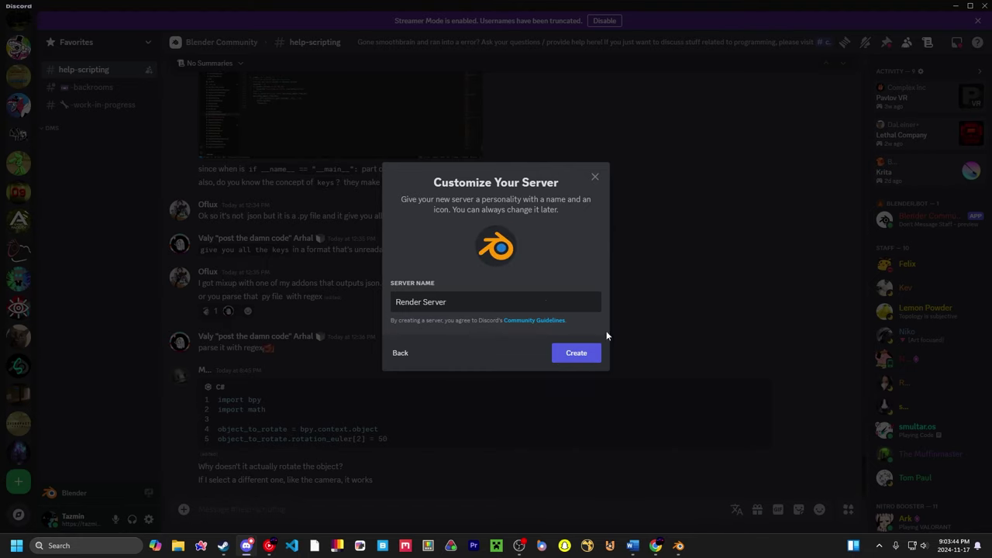
left_click(578, 354)
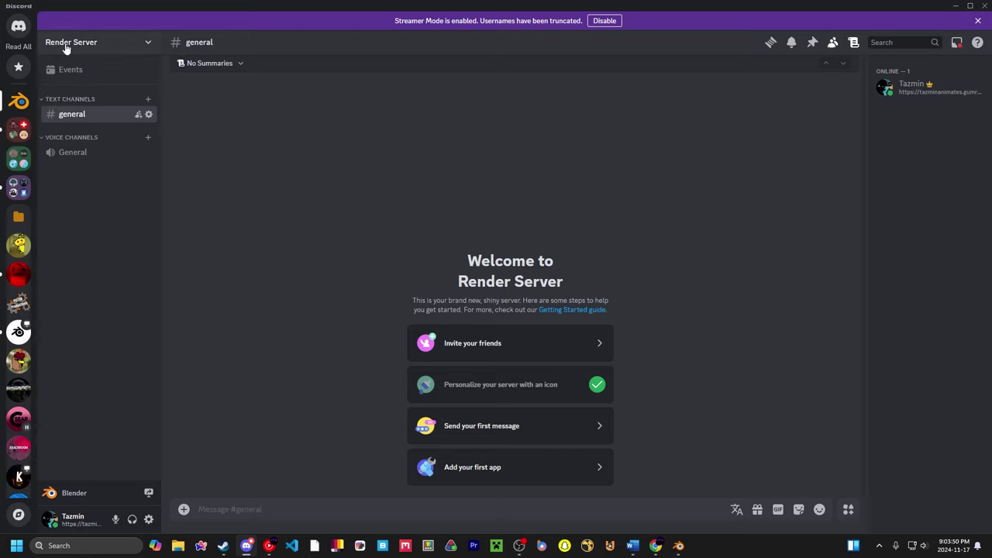
Step: Create a new webhook in the Render Server's Integrations settings
left_click(152, 47)
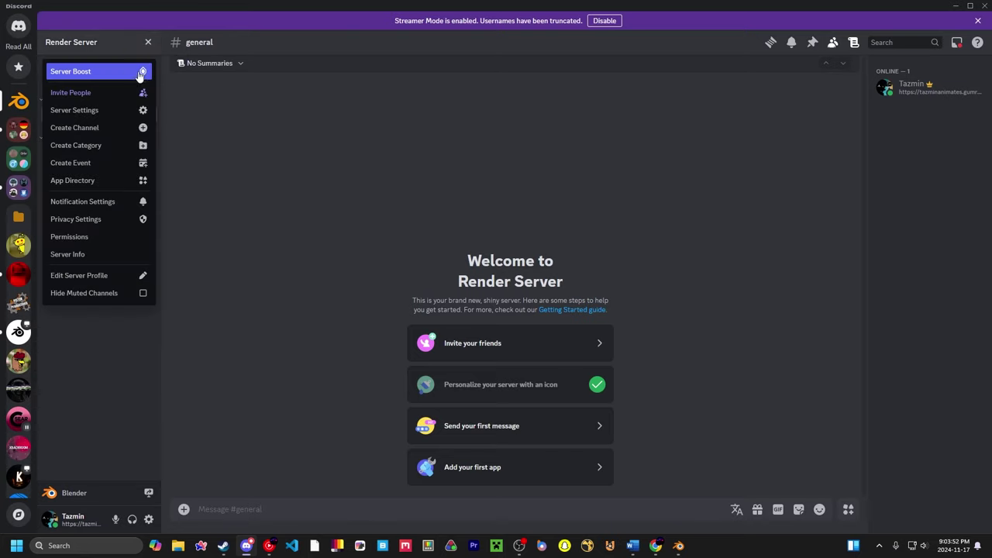
left_click(120, 111)
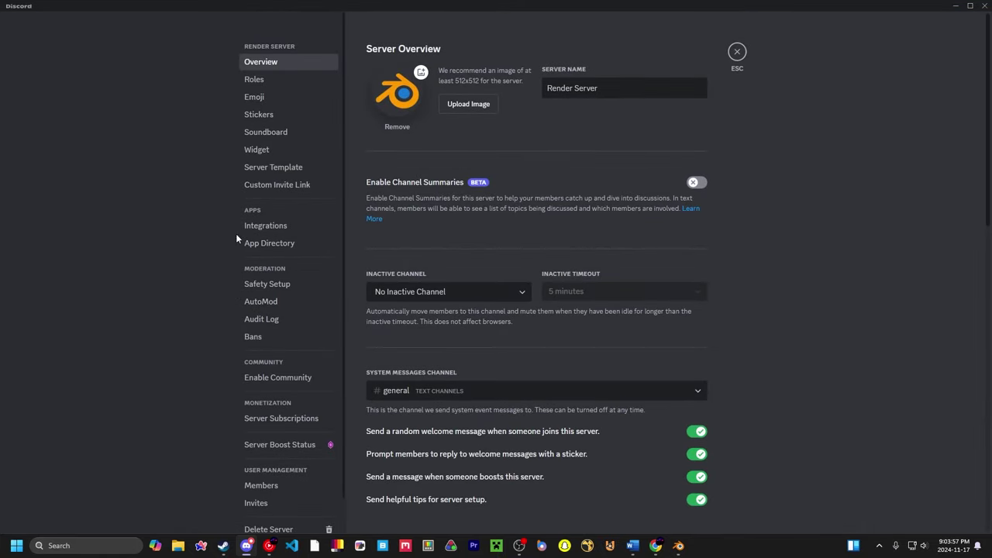
left_click(301, 229)
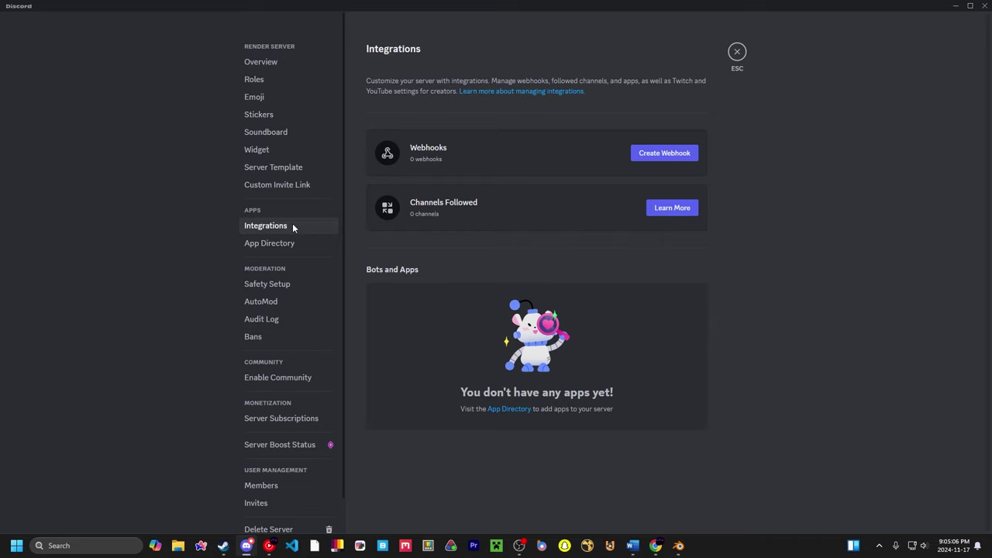
left_click(664, 152)
Step: Rename the webhook to 'Blender' and copy its webhook URL
left_click(548, 196)
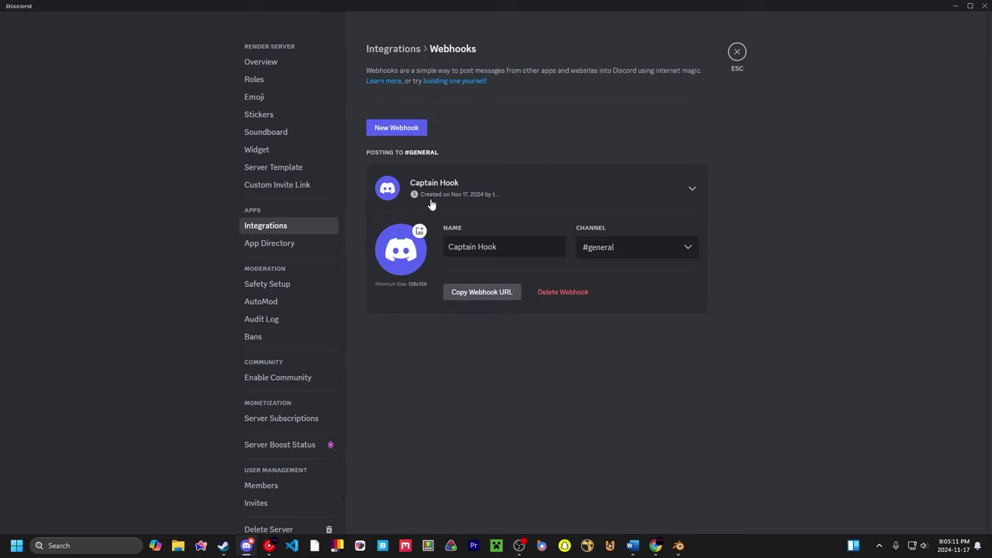
triple_click(484, 246)
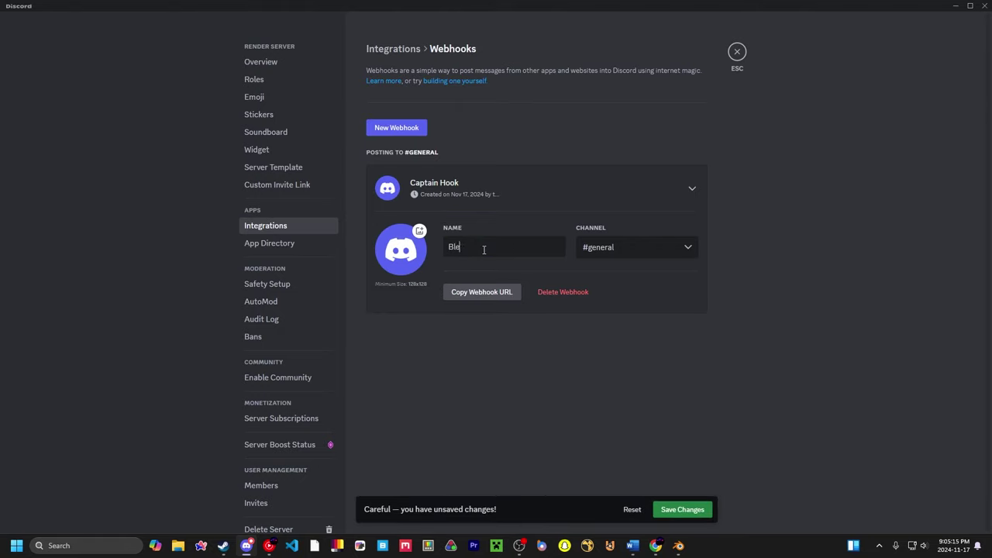
type("Blender")
left_click(494, 298)
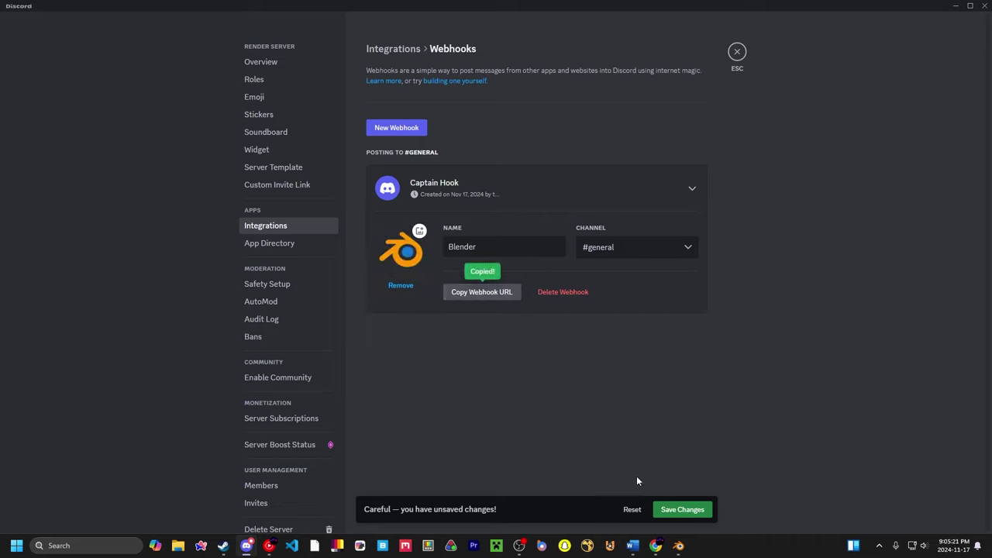
Step: Save the webhook changes and paste its URL into the add-on's Webhook URL field
left_click(682, 509)
left_click(643, 503)
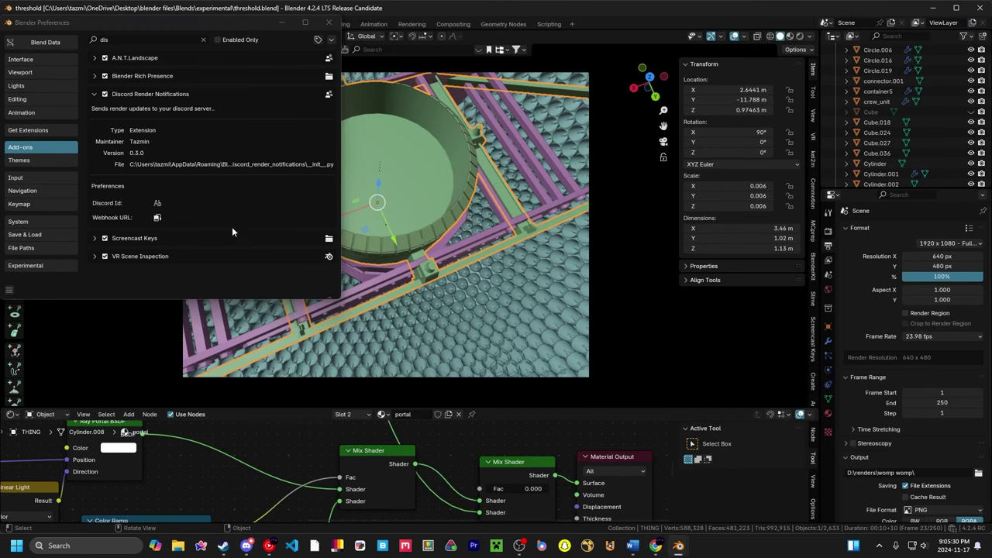
left_click(173, 217)
key("ctrl+v")
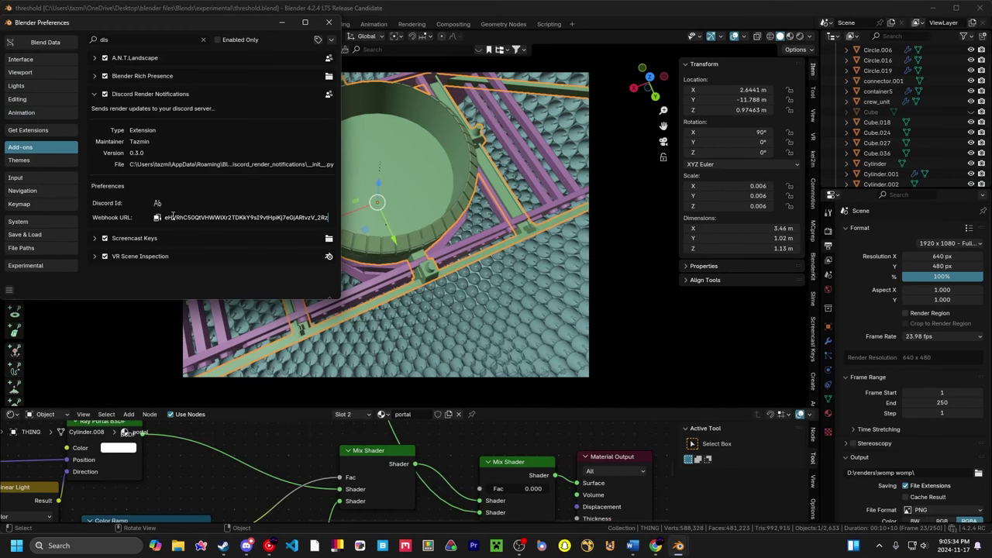
key("Return")
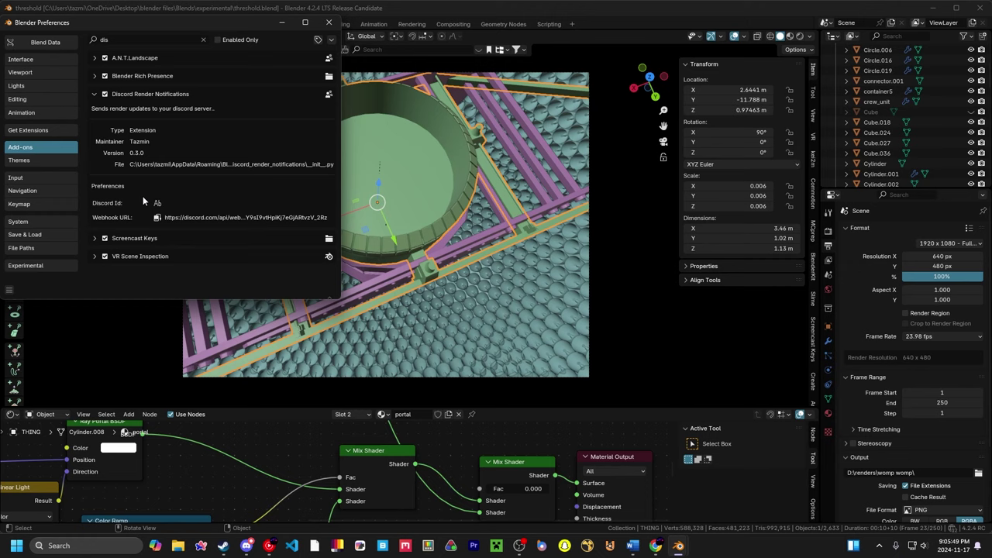
Step: Check in Discord's Advanced user settings that Developer Mode is switched on
left_click(247, 546)
left_click(738, 52)
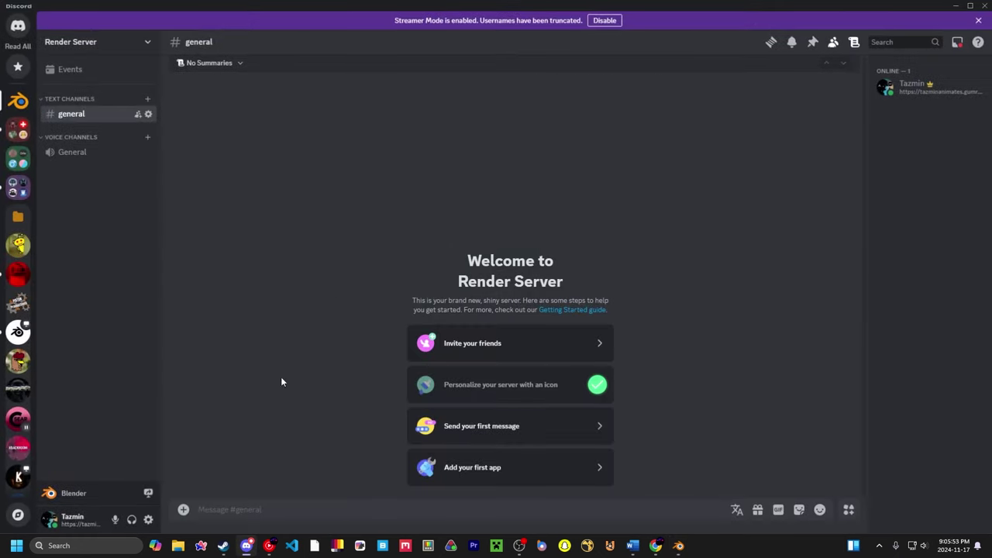
left_click(149, 519)
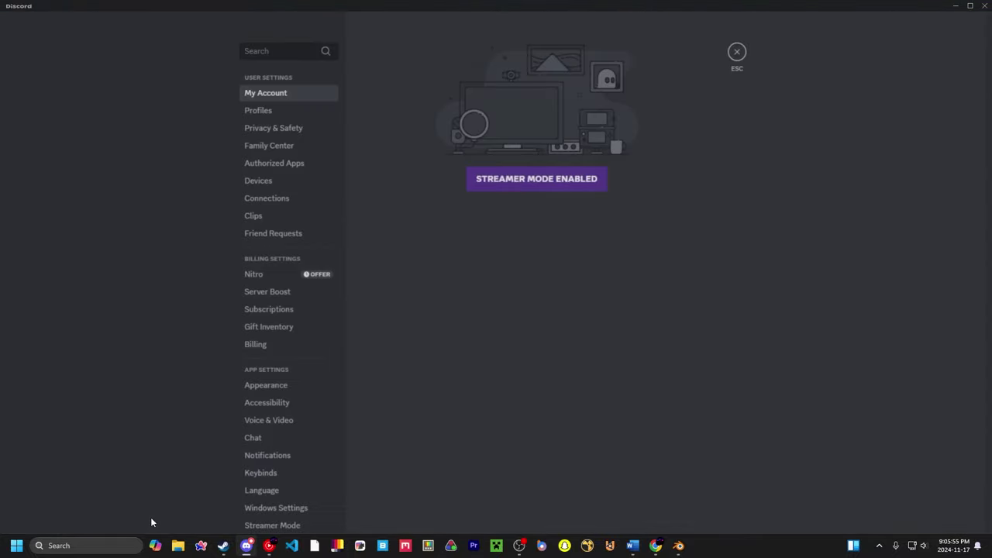
scroll(276, 374, "down", 3)
scroll(277, 379, "down", 2)
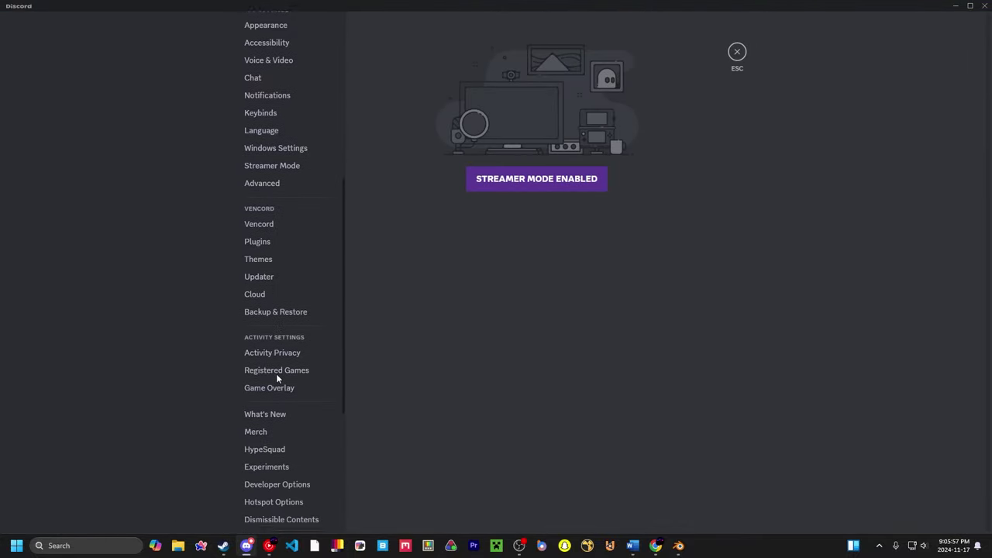
scroll(276, 376, "down", 2)
scroll(277, 359, "down", 2)
scroll(280, 357, "up", 1)
scroll(282, 354, "up", 2)
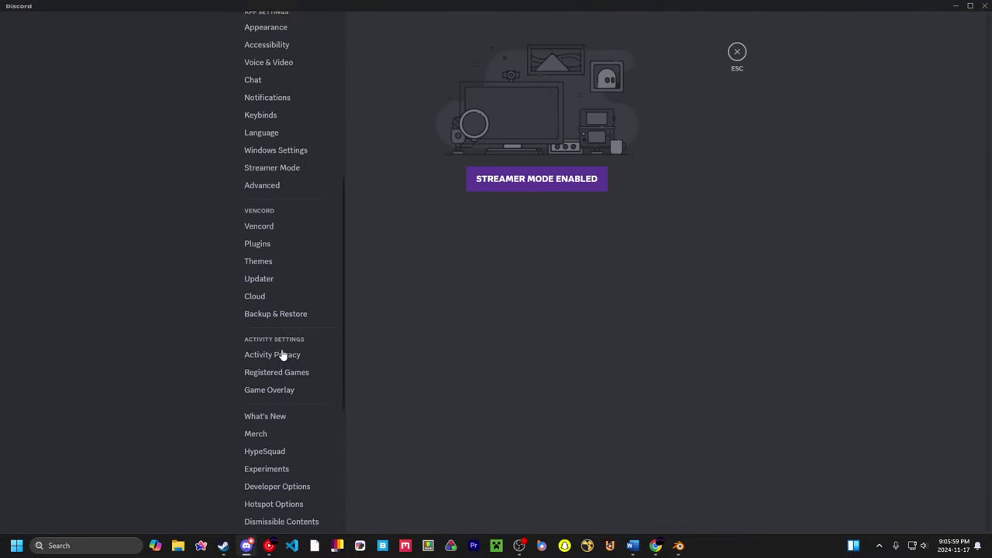
scroll(283, 372, "up", 3)
left_click(281, 390)
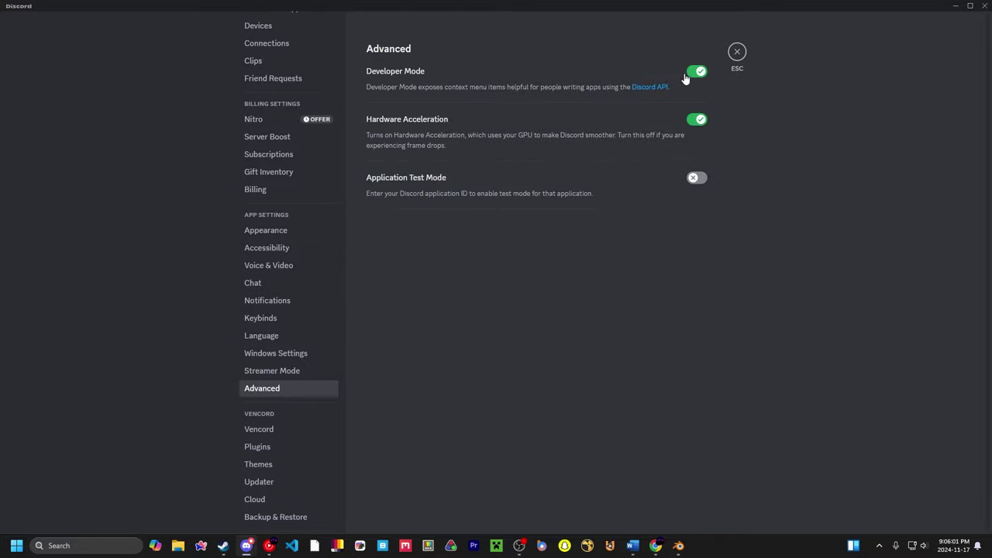
Step: Copy your own user ID from the server's member list
left_click(737, 52)
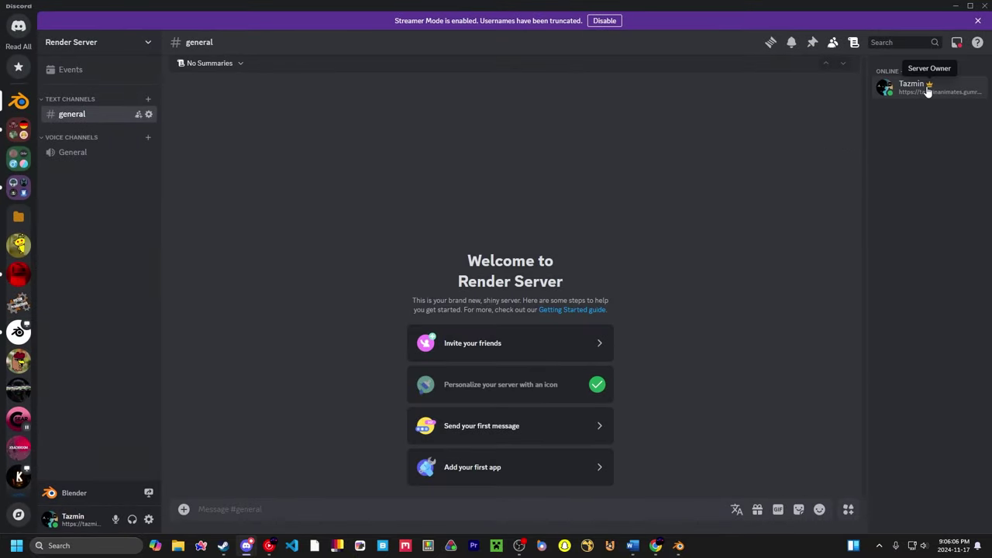
right_click(921, 90)
left_click(883, 232)
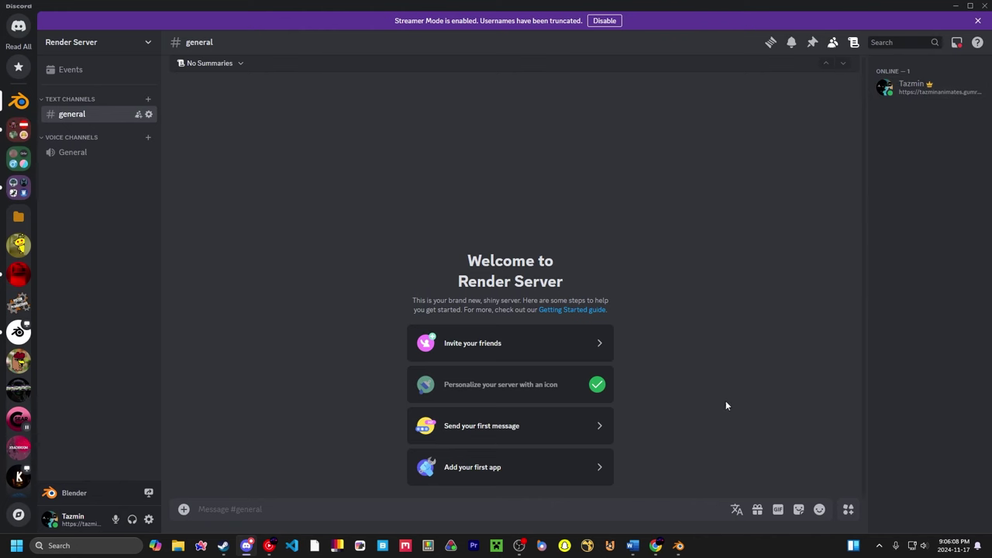
mouse_move(679, 546)
left_click(724, 493)
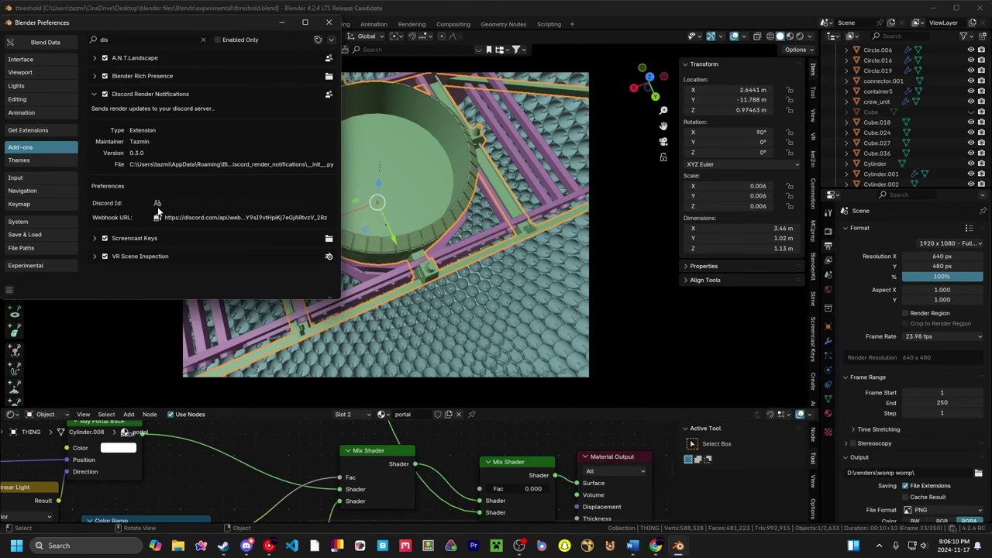
key("ctrl+v")
left_click(11, 292)
left_click(33, 257)
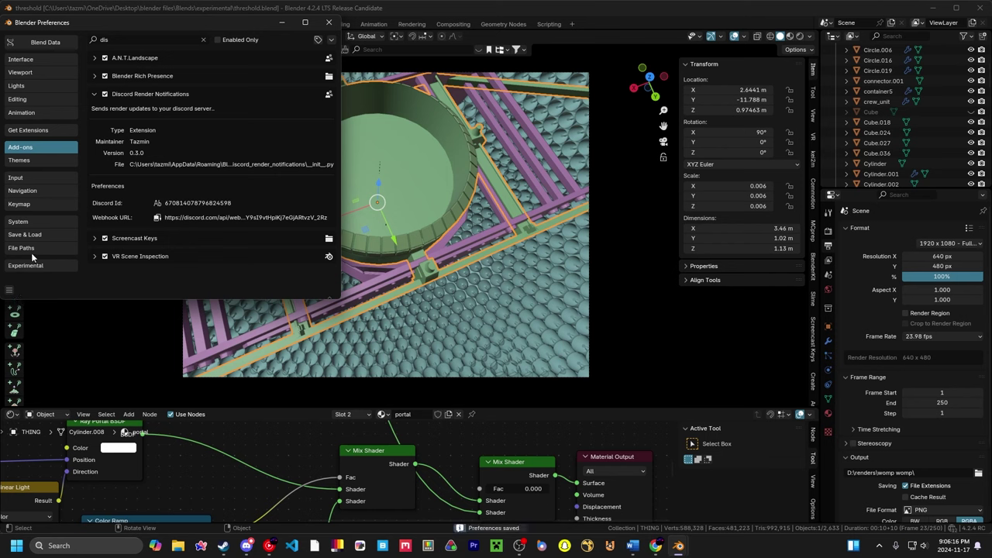
left_click(328, 22)
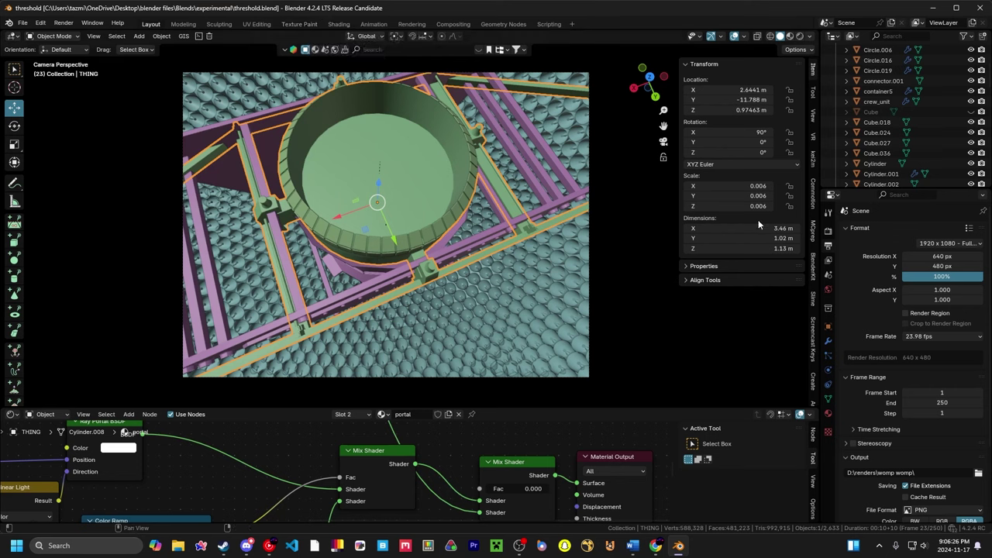
Step: Enable Discord Render Notification in the Render properties
left_click(829, 230)
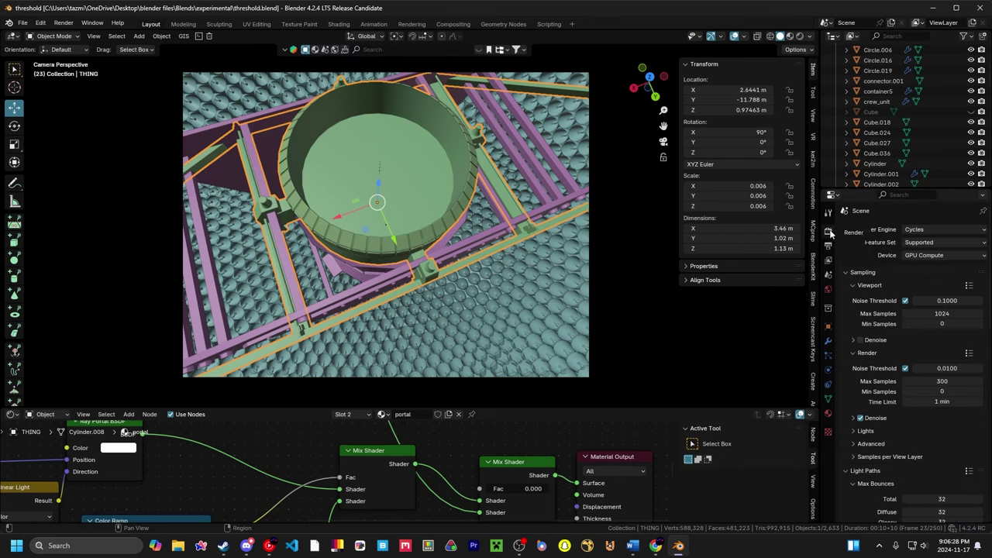
scroll(898, 476, "down", 3)
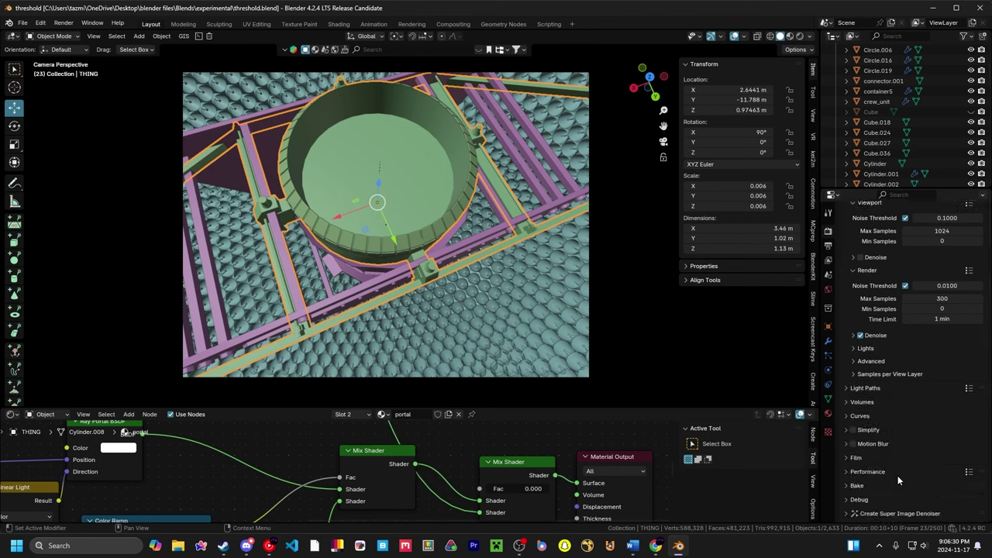
scroll(898, 475, "down", 3)
scroll(907, 419, "down", 2)
scroll(921, 355, "down", 1)
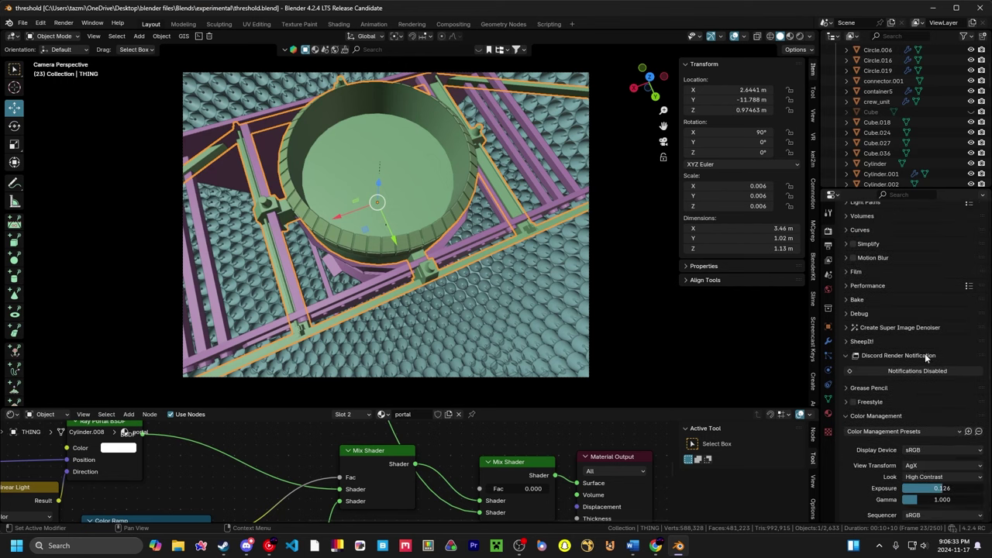
left_click(920, 372)
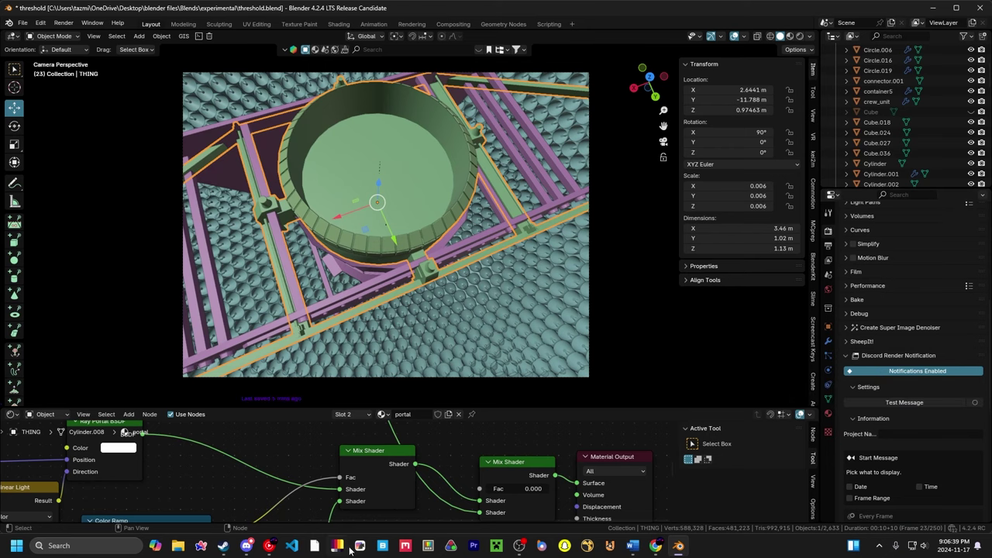
Step: Confirm 'Test Successful! Webhook works!' arrived in Discord's general channel
left_click(245, 546)
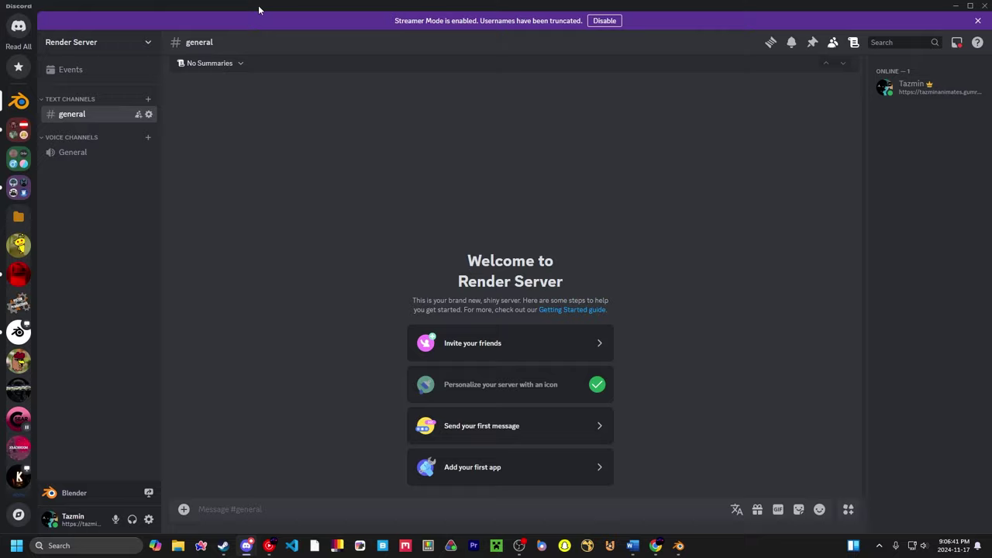
left_click_drag(261, 10, 195, 19)
left_click(247, 547)
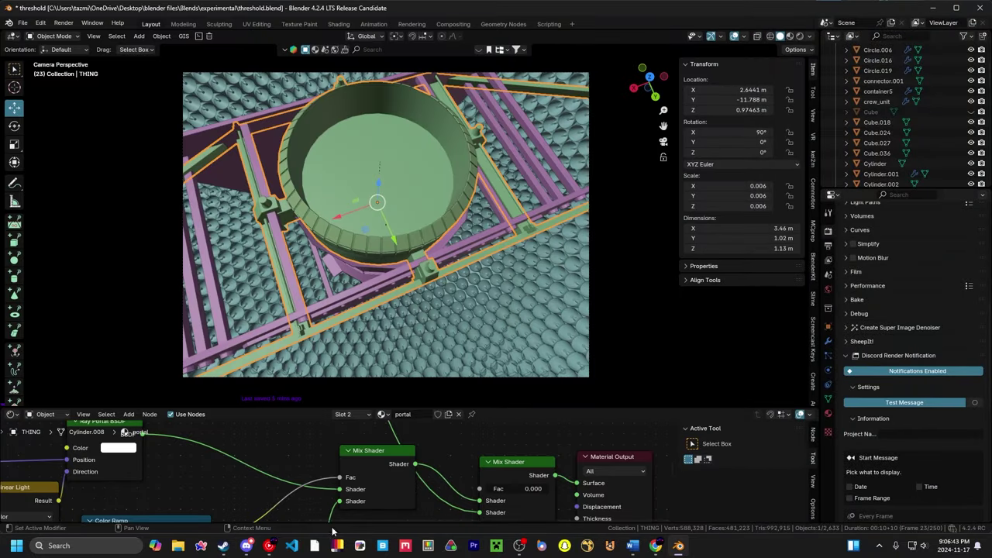
left_click(247, 546)
double_click(458, 8)
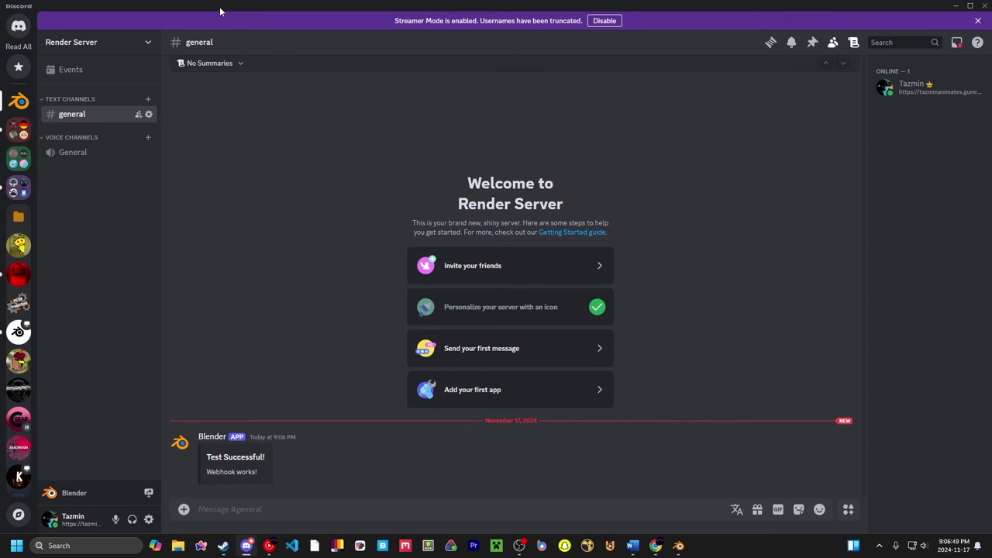
left_click_drag(220, 6, 0, 132)
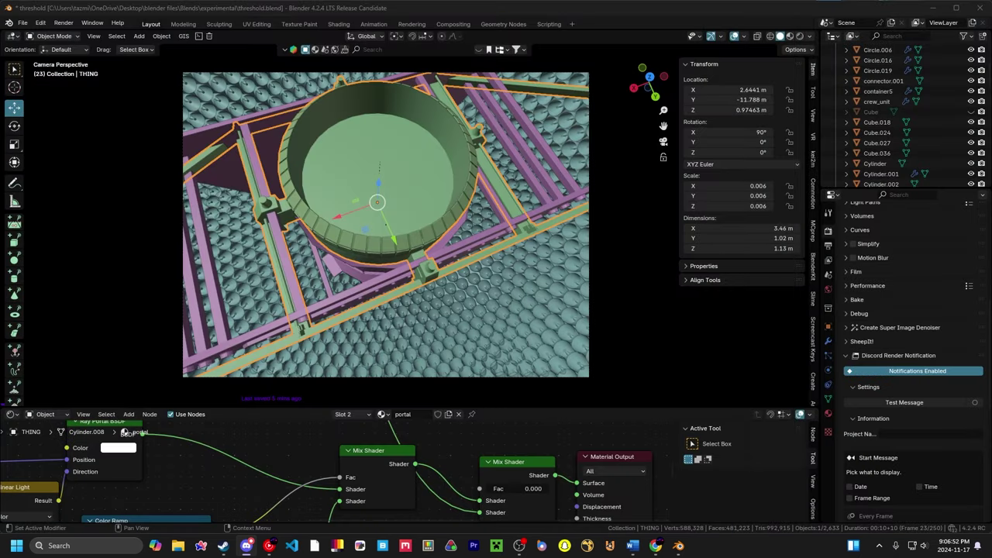
Step: Enter 'Portal Scene' as the notifications' Project Name in the Render properties
scroll(902, 416, "down", 5)
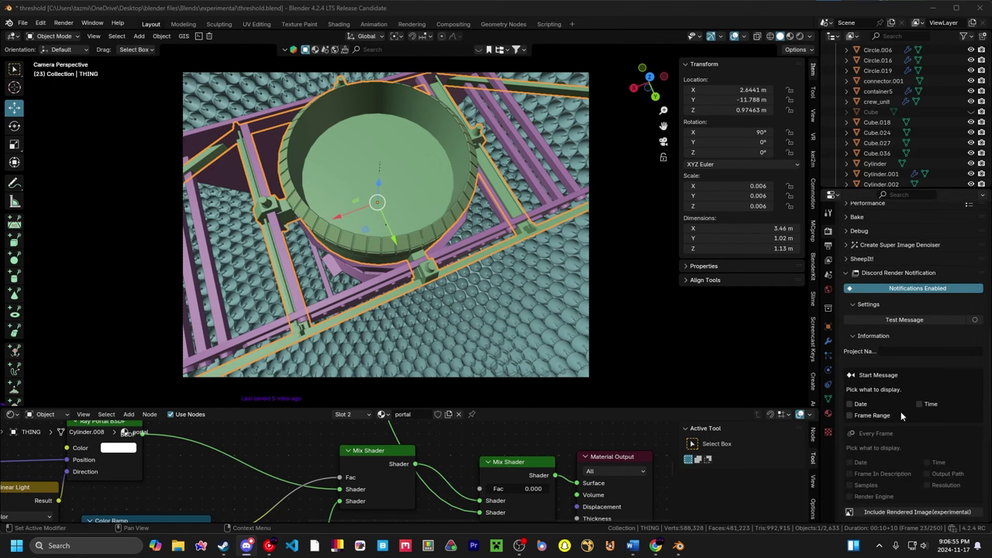
scroll(921, 371, "down", 5)
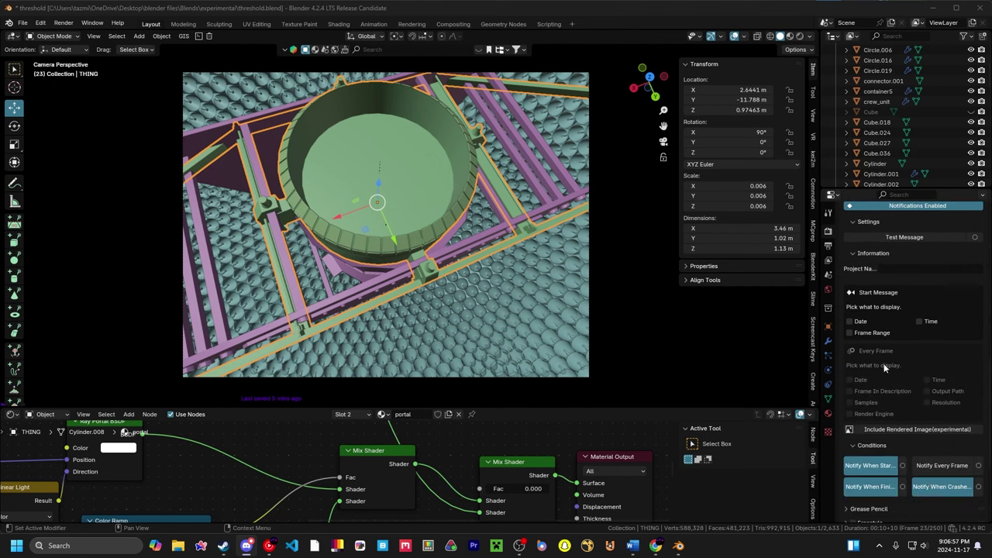
left_click(916, 268)
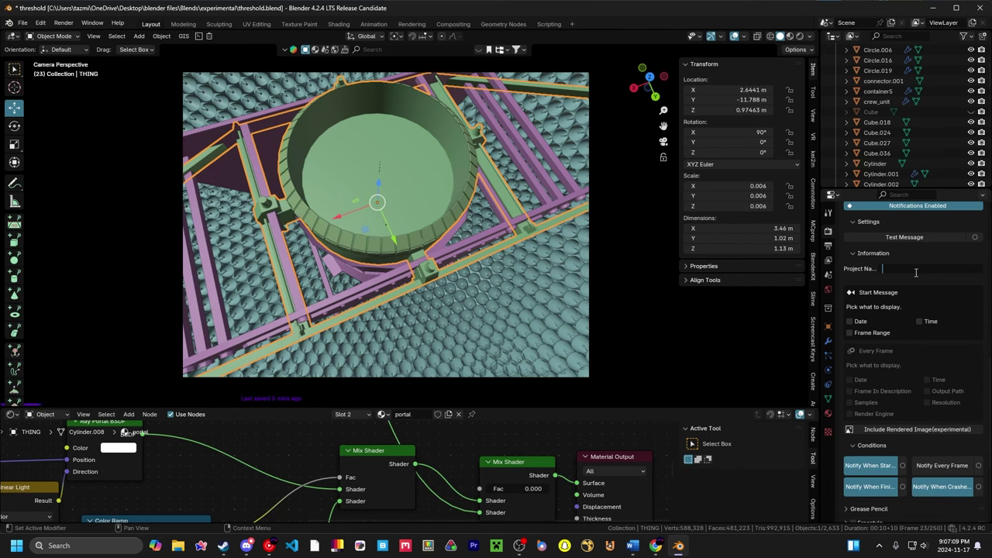
type("Portal Scene")
scroll(396, 203, "down", 2)
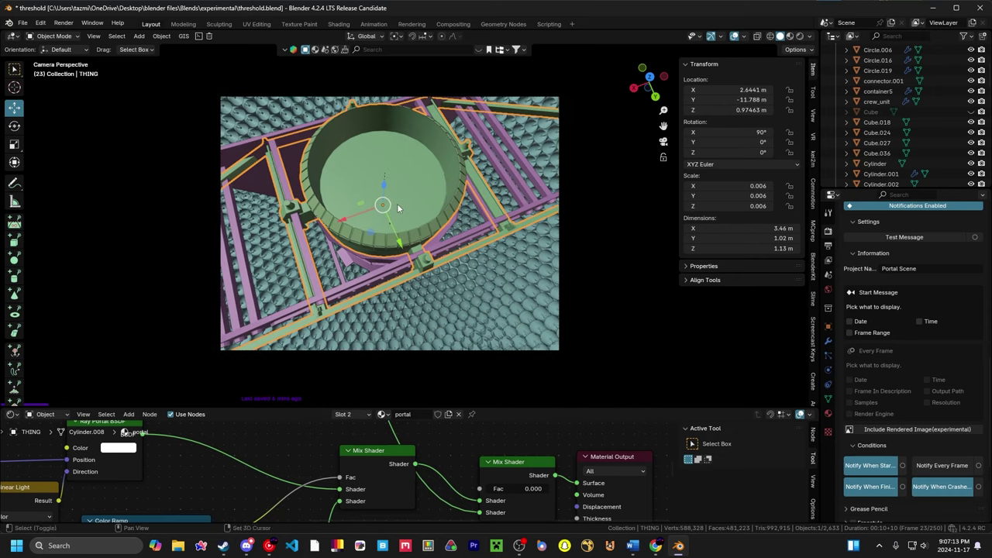
scroll(919, 309, "down", 3)
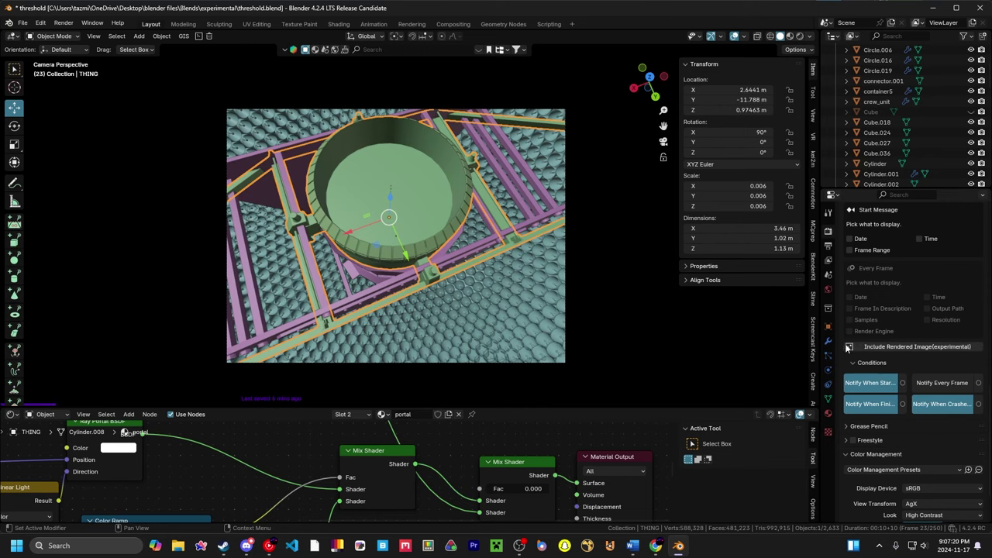
Step: Widen the properties column and turn on the mention-user toggle beside Test Message
left_click_drag(823, 349, 760, 354)
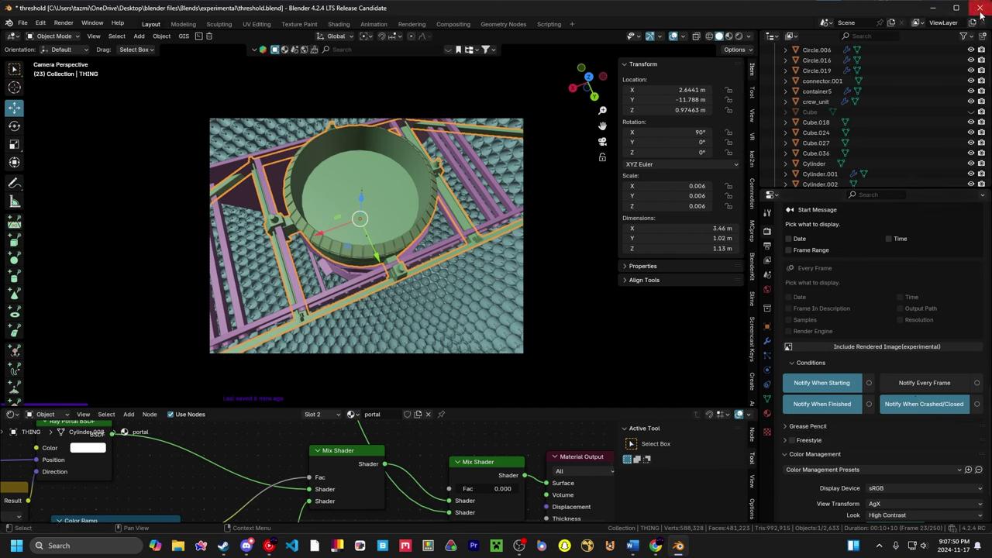
scroll(848, 340, "up", 2)
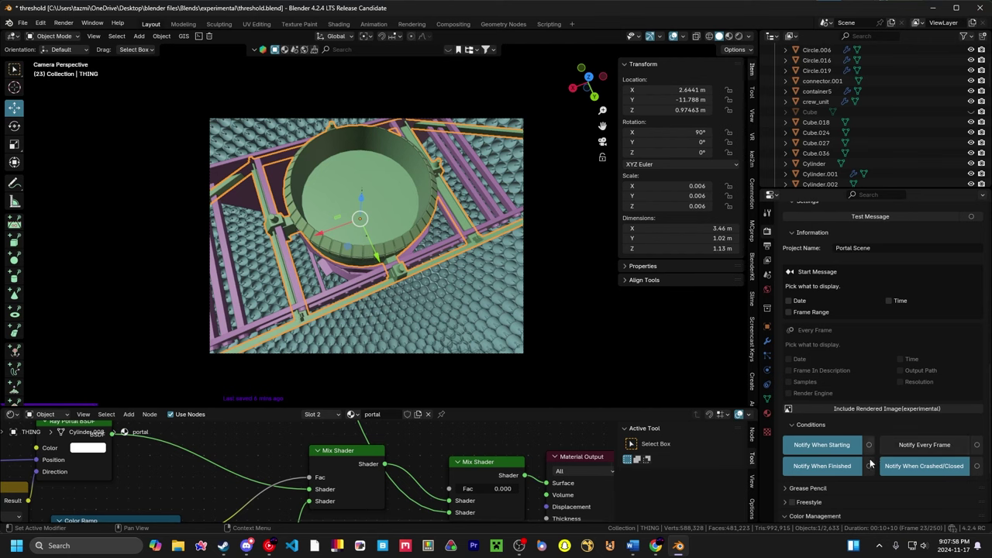
scroll(924, 318, "up", 2)
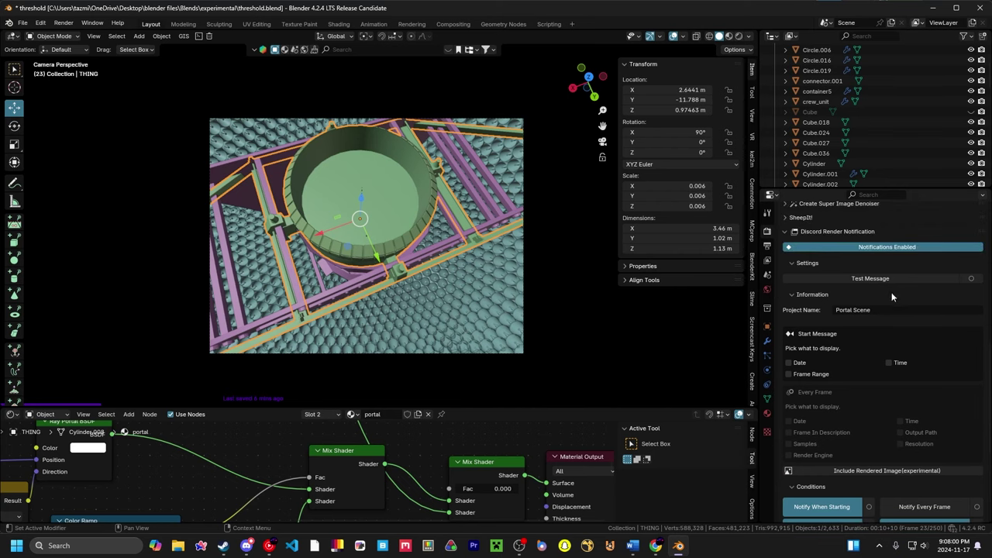
left_click(973, 279)
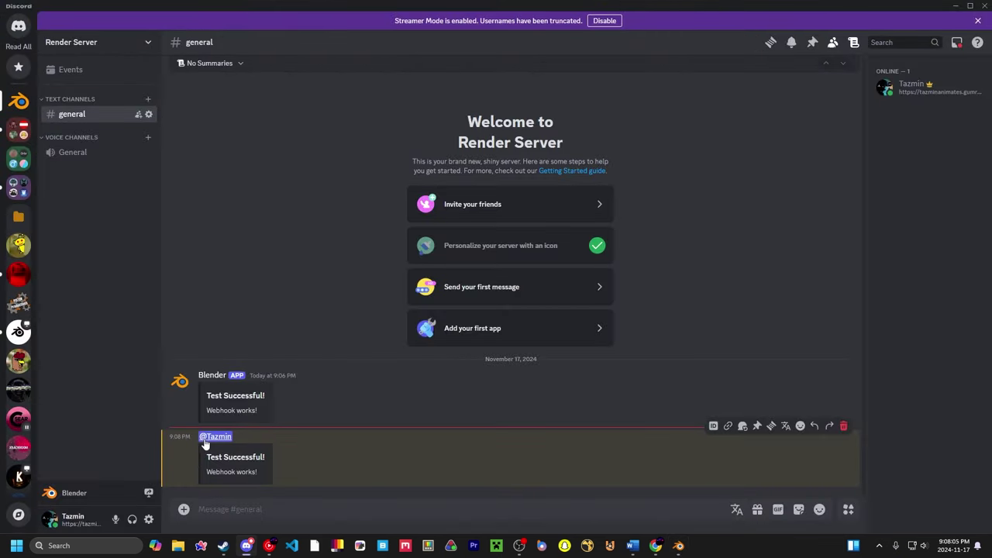
scroll(899, 399, "down", 2)
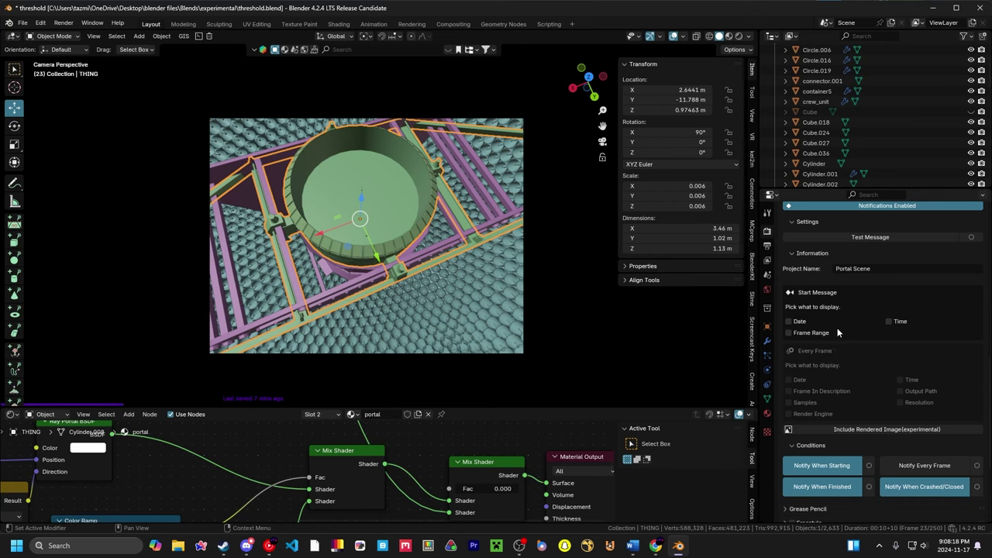
Step: Include date, time and frame range in the render start message, and save the file
scroll(846, 302, "down", 2)
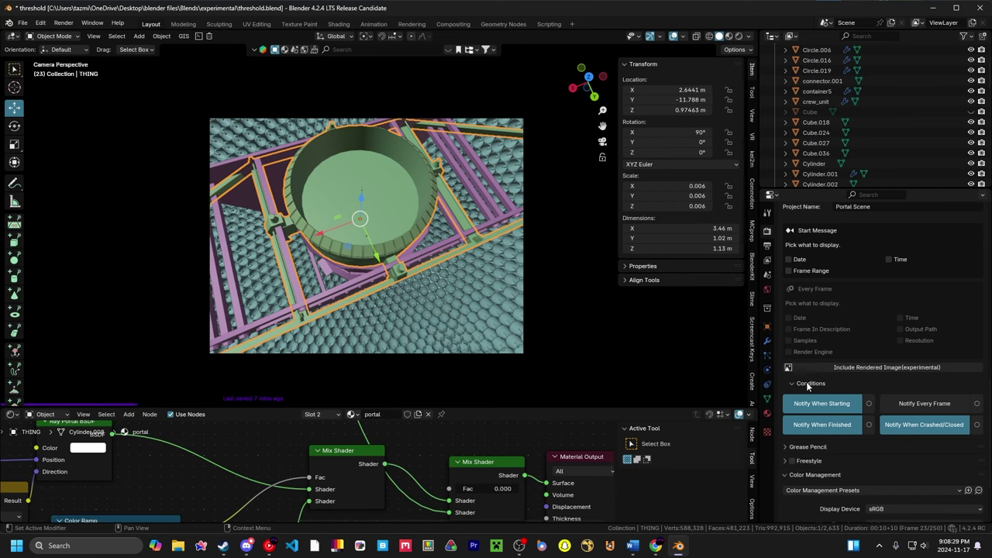
scroll(855, 341, "up", 1)
scroll(849, 321, "up", 1)
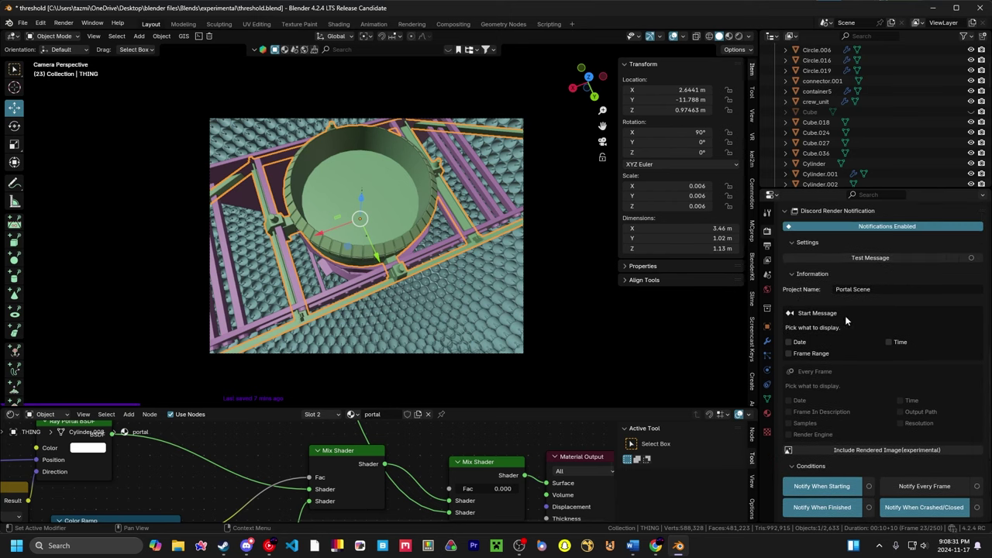
left_click(790, 342)
left_click(889, 342)
left_click(788, 354)
key("Home")
key("ctrl+s")
Step: Start a Render Animation of the Portal Scene, restarting it once
left_click(64, 23)
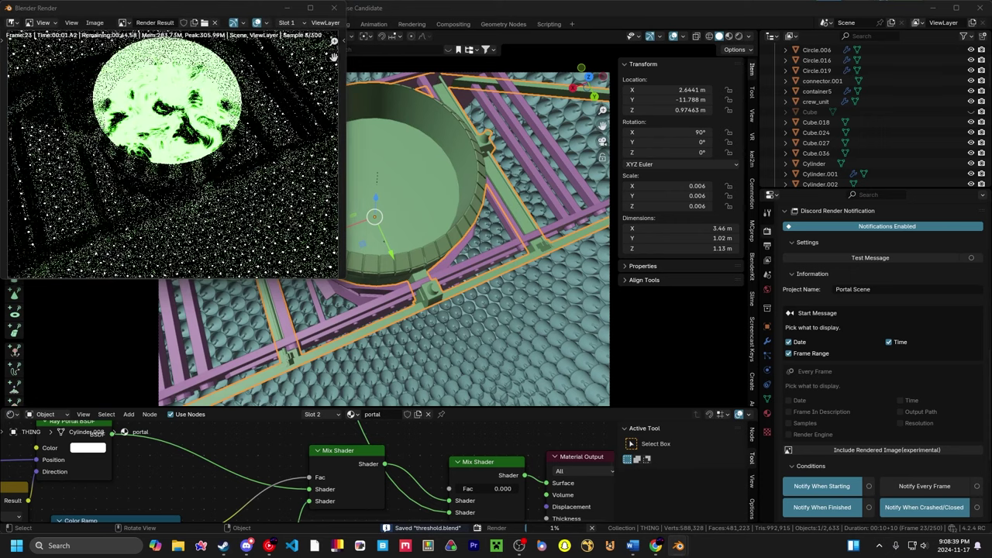
key("alt+Tab")
key("alt+Tab")
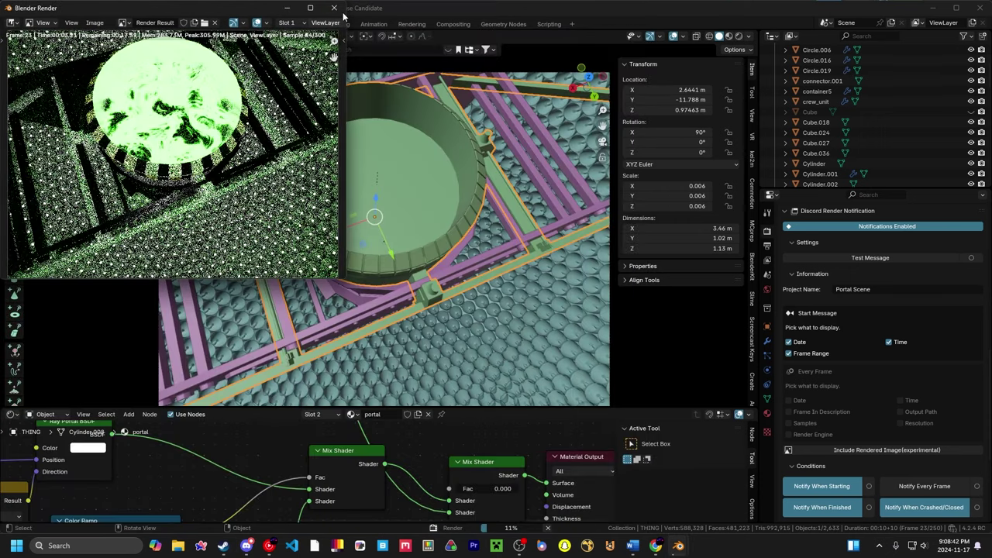
left_click(335, 7)
left_click(64, 23)
left_click(76, 46)
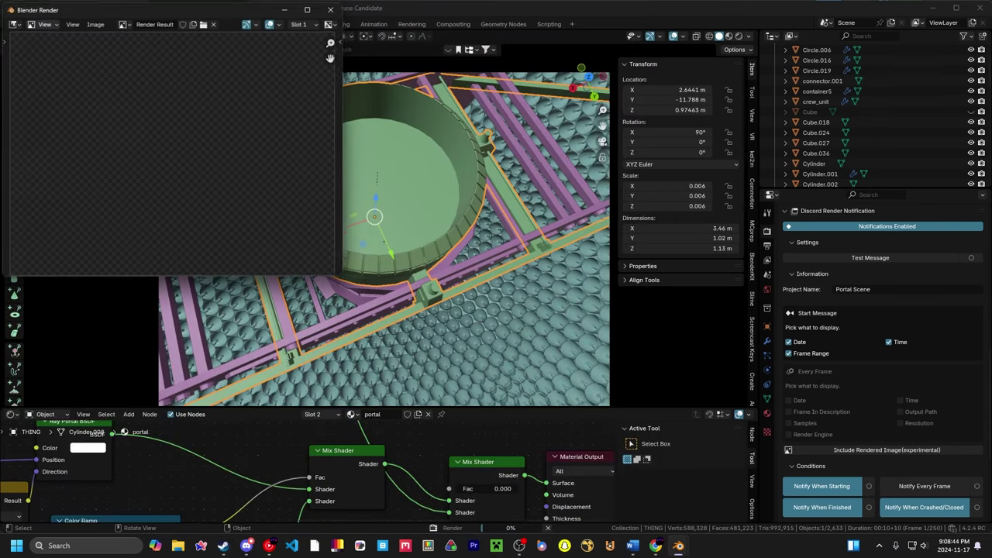
Step: Check Discord's 'Starting to render' message for its date, time and frame range
key("alt+Tab")
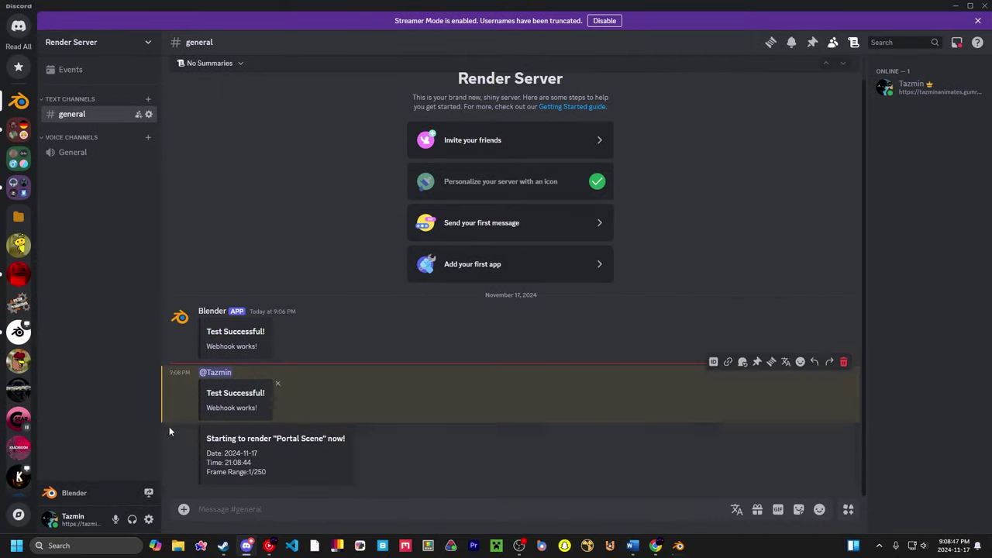
left_click_drag(208, 438, 319, 438)
left_click(227, 463)
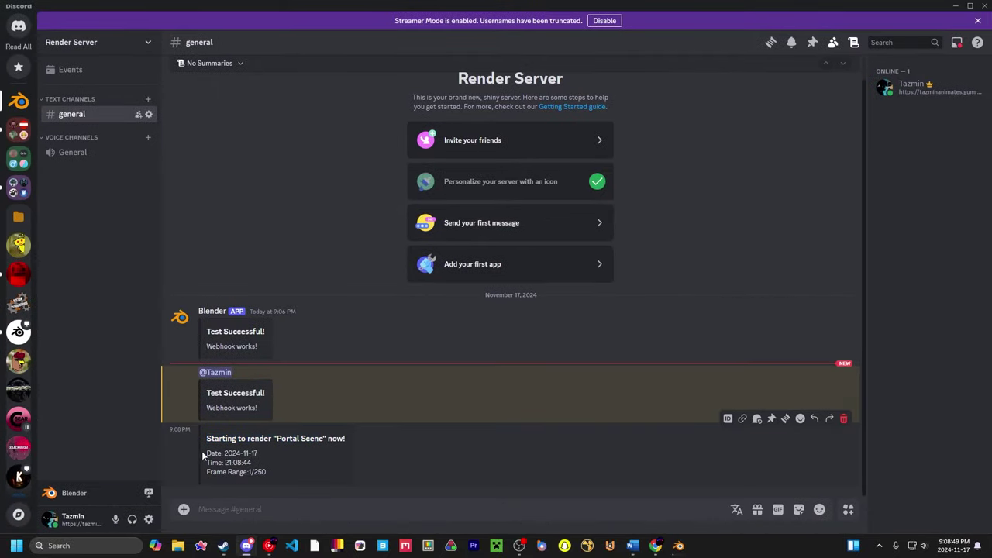
left_click_drag(202, 456, 255, 464)
left_click(256, 463)
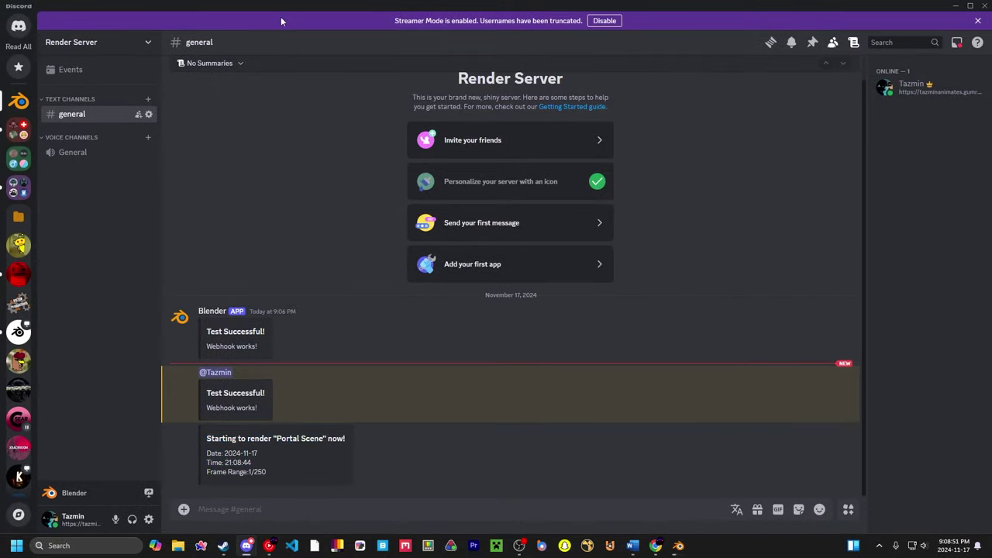
mouse_move(281, 21)
left_mouse_down()
mouse_move(105, 86)
mouse_move(0, 86)
left_mouse_up()
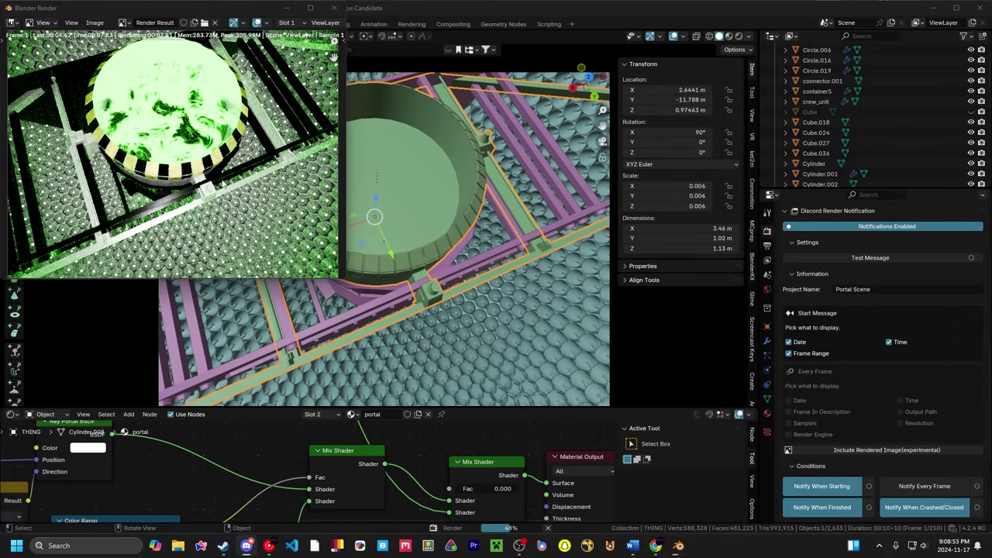
Step: Turn on Notify Every Frame and Include Rendered Image, then save the file
key("Escape")
scroll(891, 465, "down", 3)
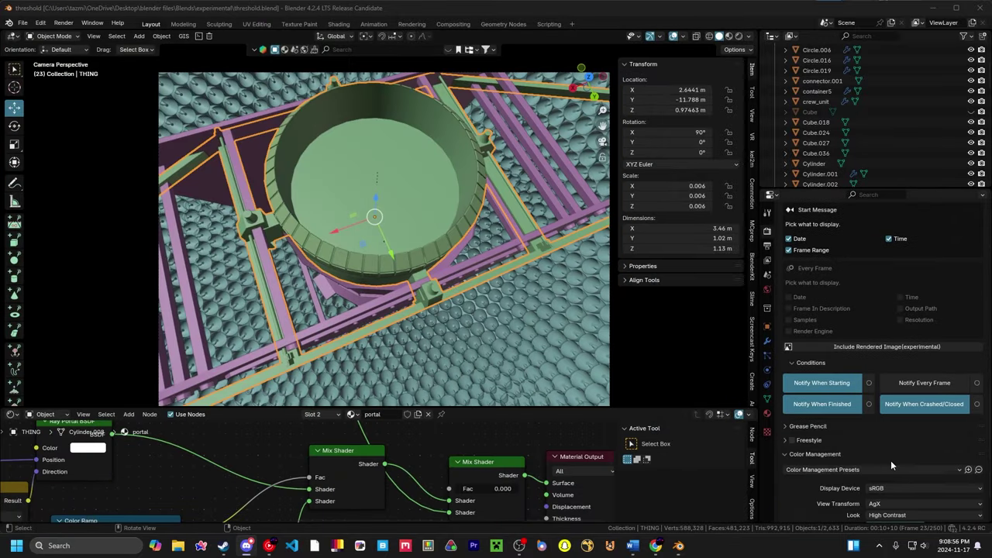
scroll(891, 465, "down", 1)
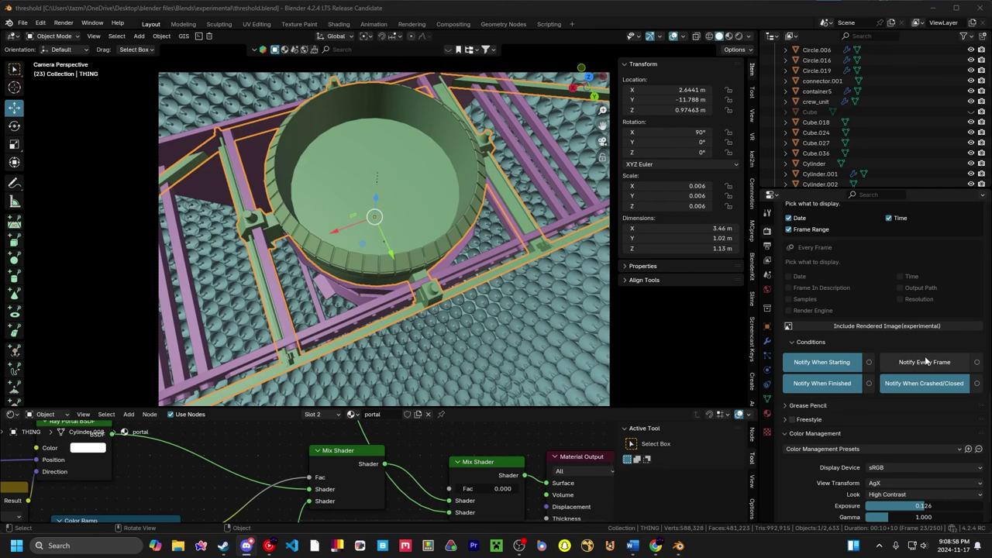
left_click(927, 362)
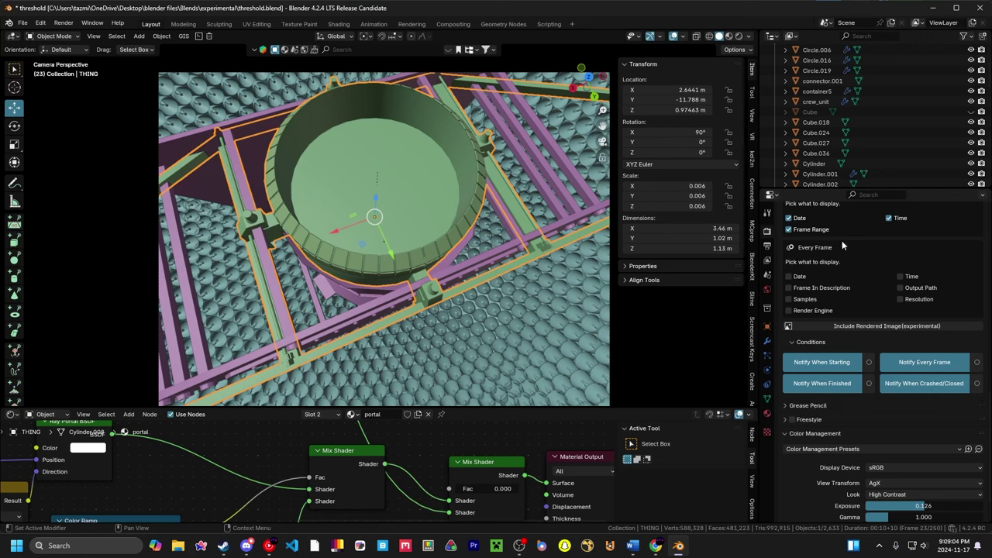
left_click(882, 328)
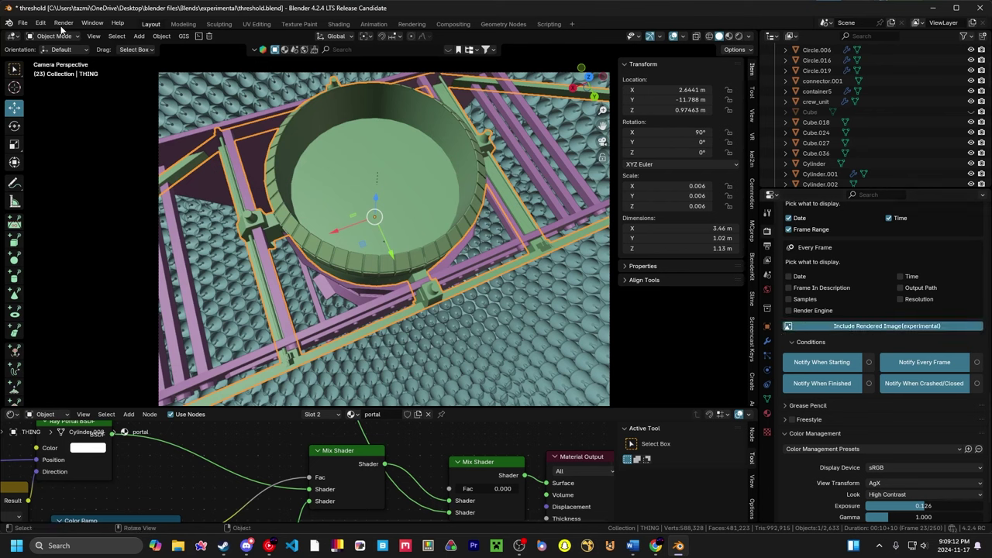
left_click(23, 22)
left_click(38, 90)
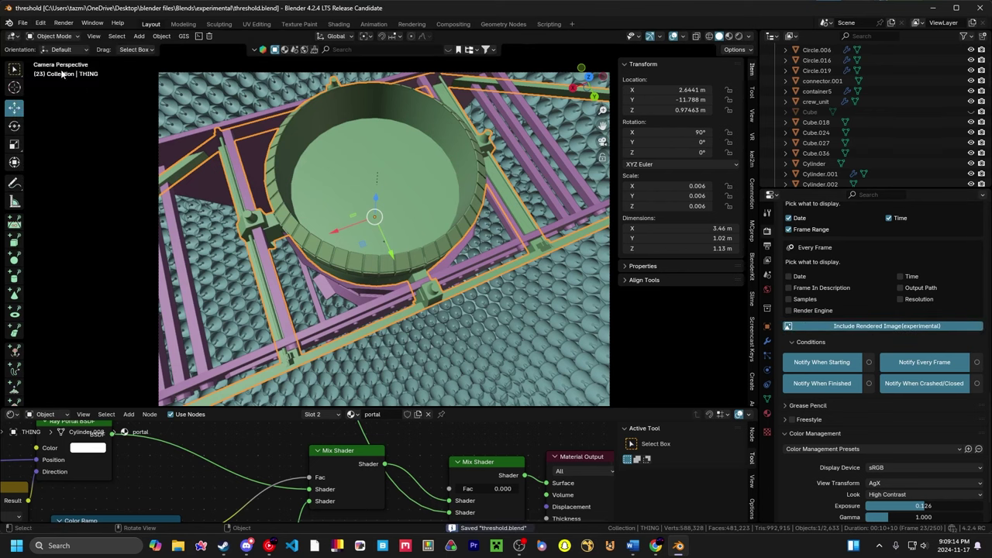
Step: Render the animation and view Frame 1's rendered image posted in Discord
left_click(64, 23)
key("alt+Tab")
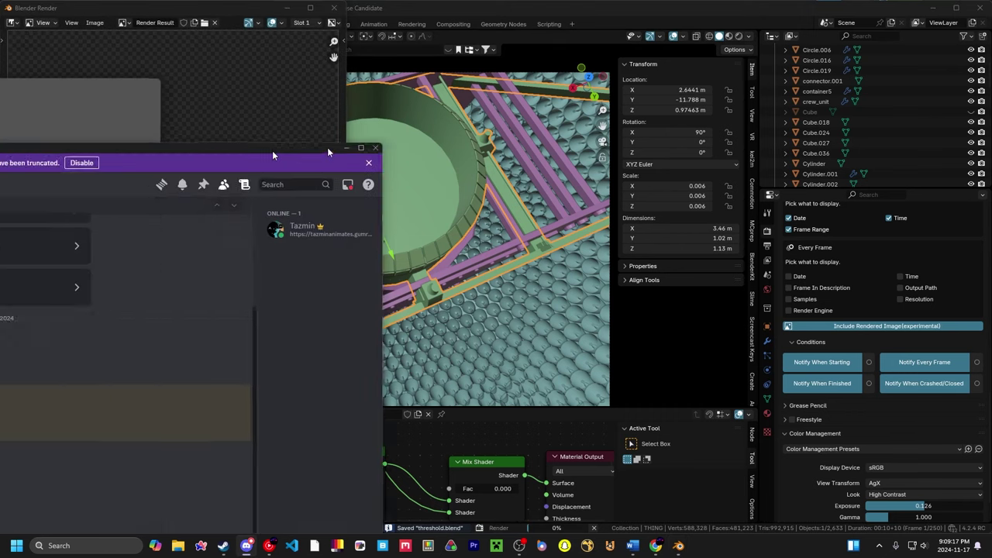
mouse_move(230, 11)
left_mouse_down()
mouse_move(377, 93)
mouse_move(377, 8)
left_mouse_up()
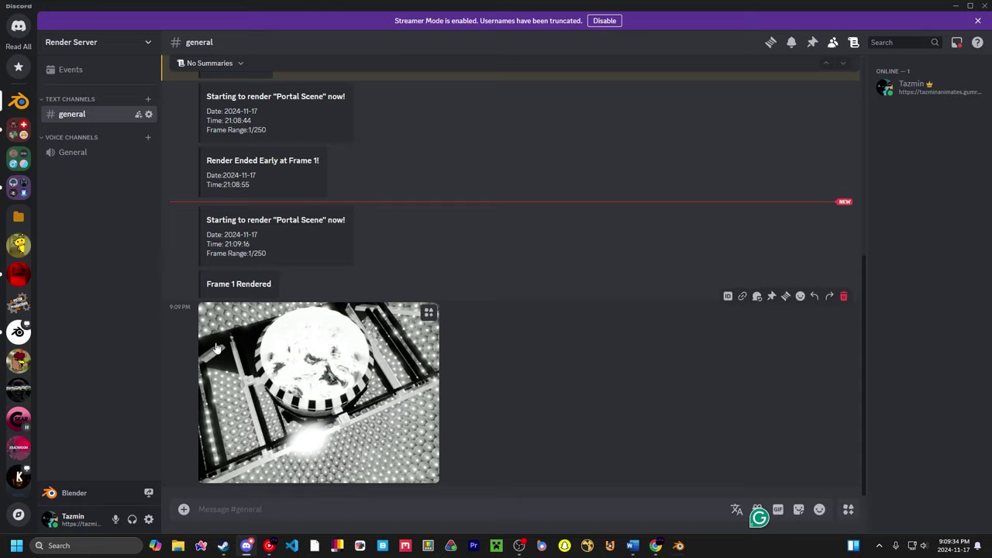
left_click(439, 317)
left_click(218, 329)
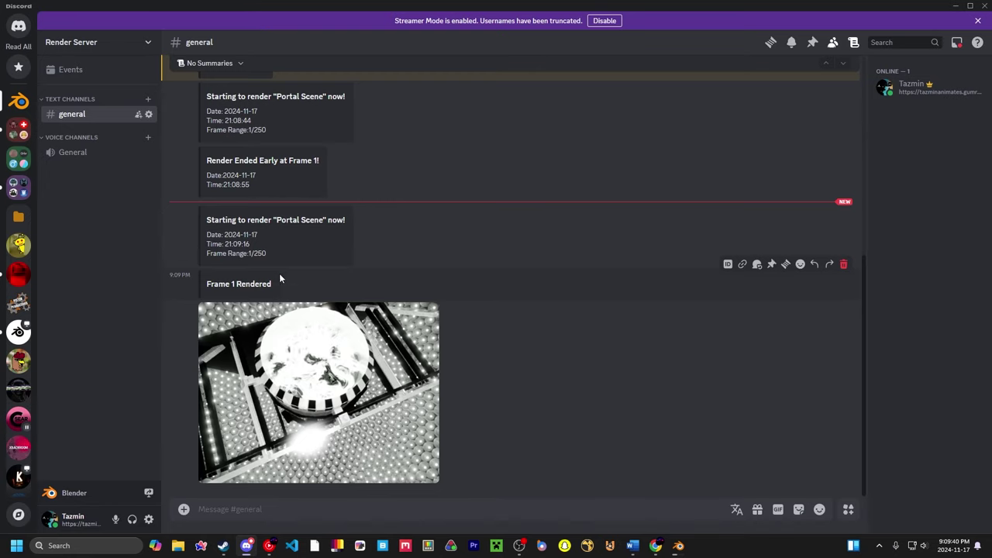
key("alt+Tab")
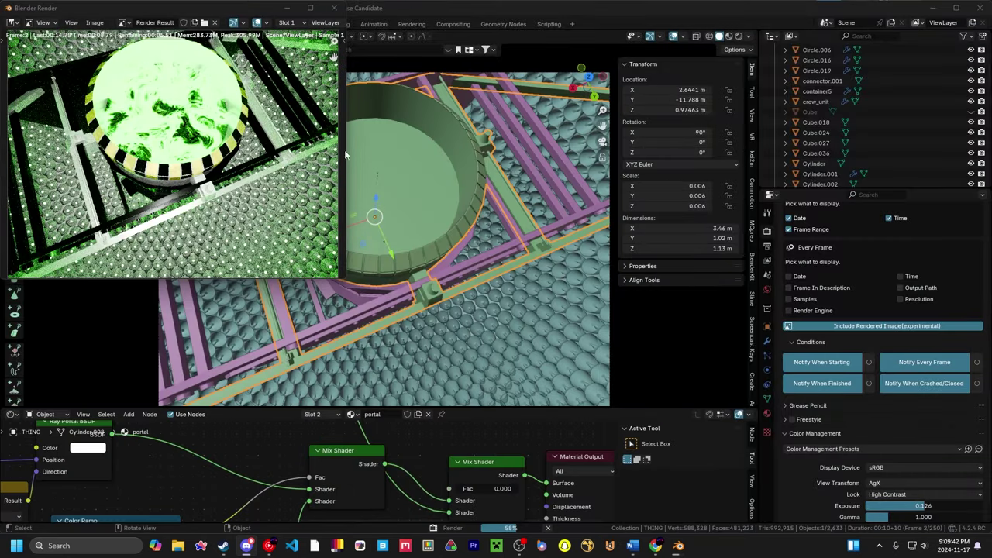
left_click(334, 10)
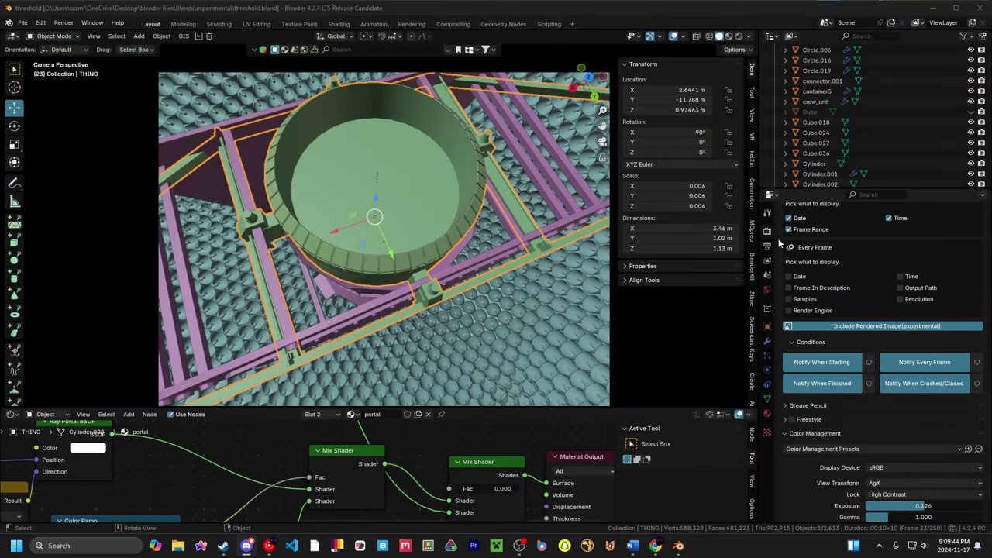
left_click(767, 248)
Step: Confirm the output file format is still PNG
left_click(910, 414)
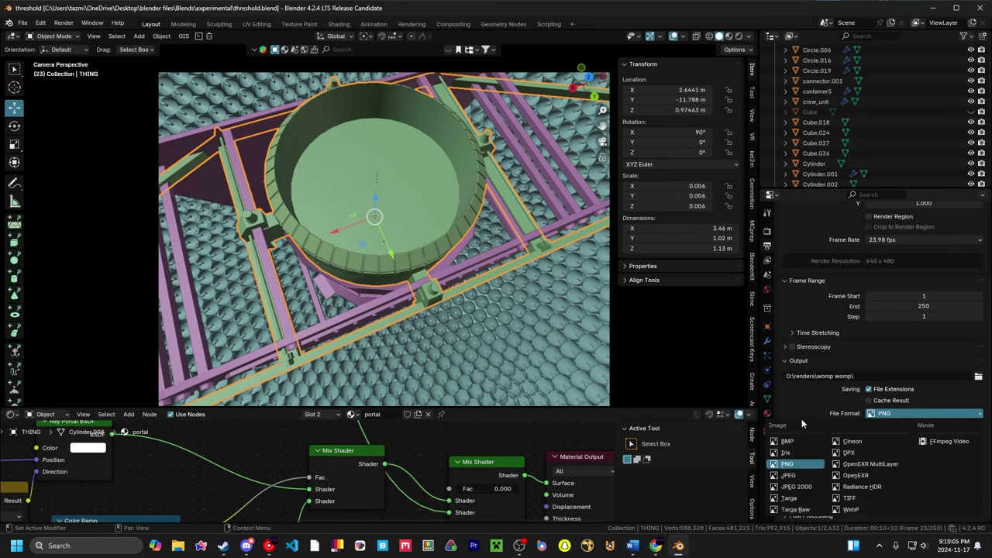
scroll(806, 406, "up", 2)
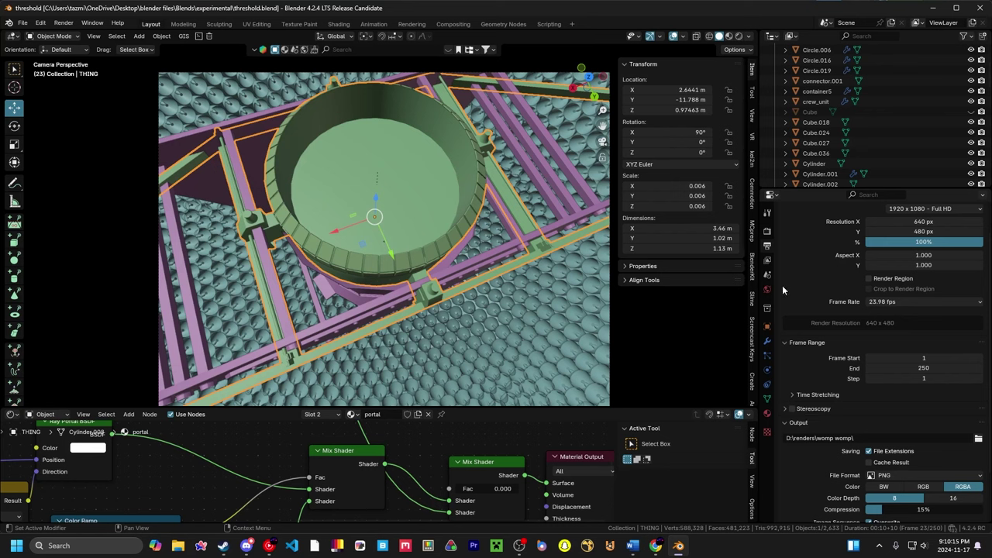
left_click(767, 230)
Step: Tick every Every Frame detail, enable Notify Every Frame, and render with Ctrl+F12
left_click_drag(788, 400, 788, 365)
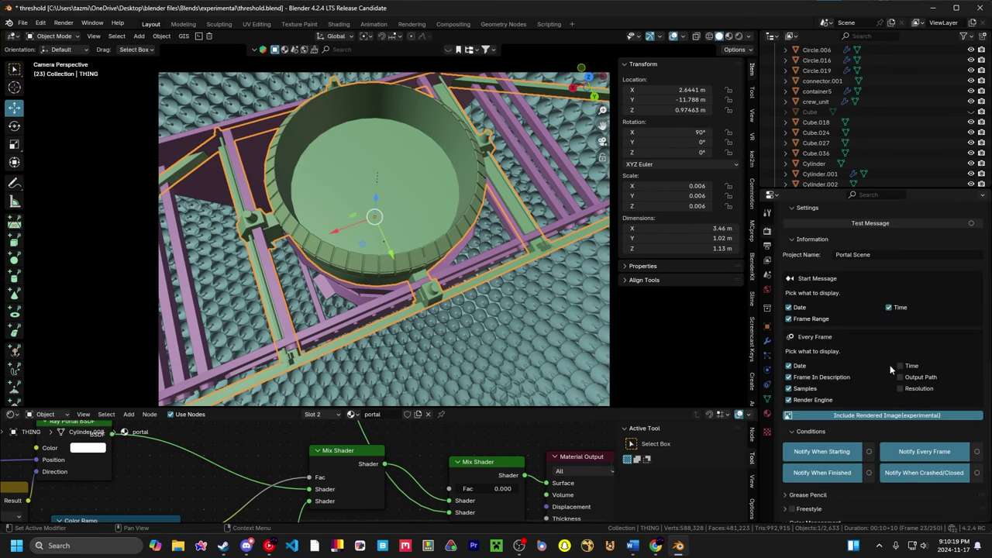
left_click_drag(900, 365, 900, 388)
left_click(977, 451)
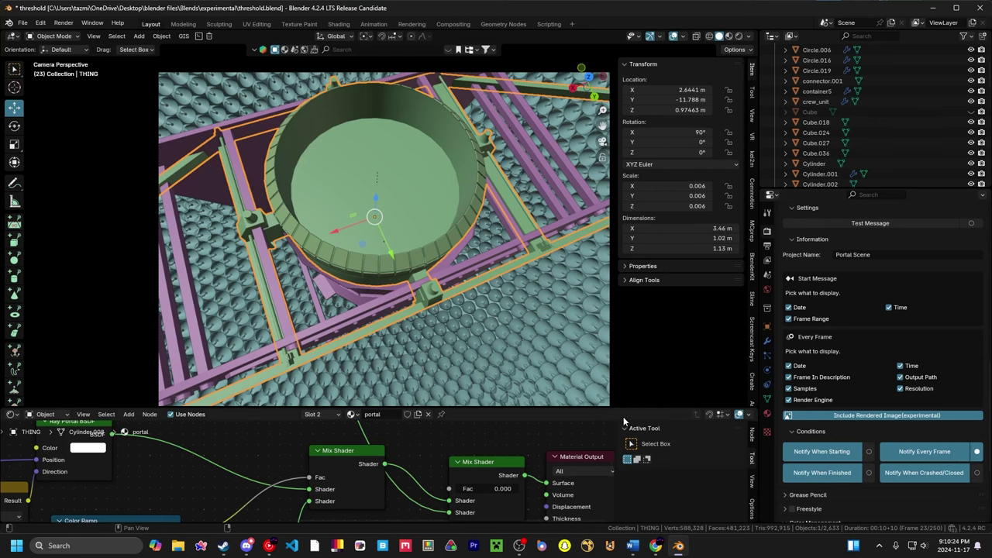
key("ctrl+F12")
key("alt+Tab")
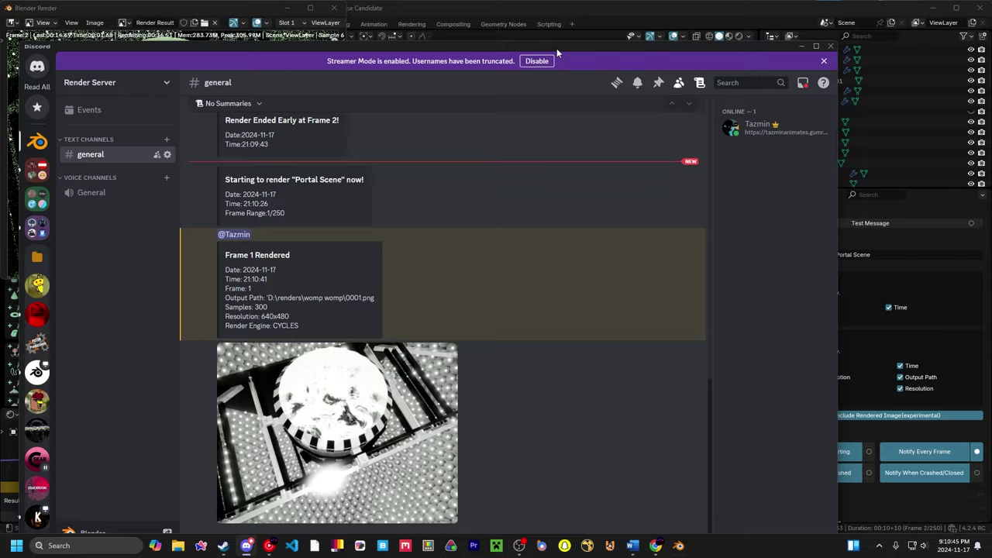
Step: Maximize Discord and inspect Frame 1's date, frame, output path, samples and resolution
double_click(556, 48)
left_click_drag(220, 230, 264, 233)
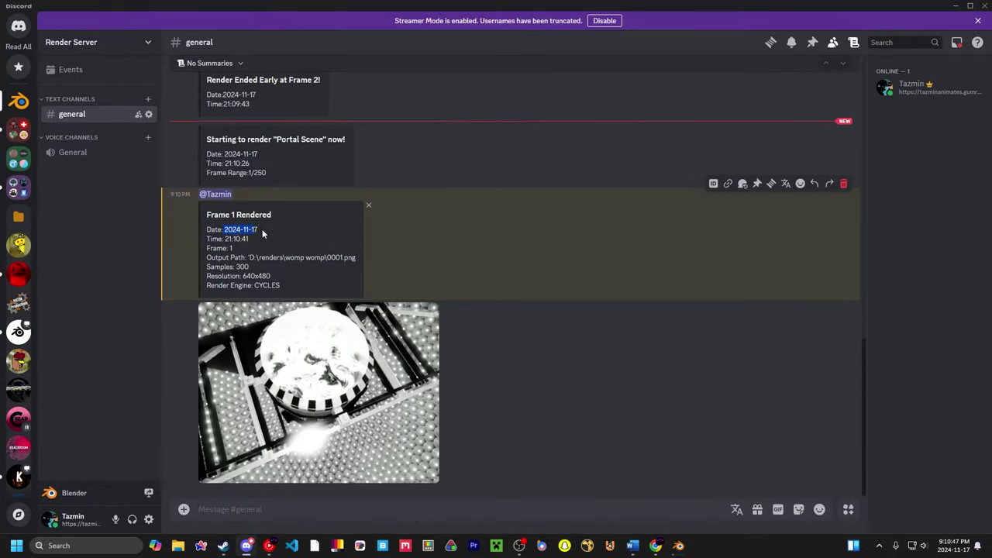
left_click(216, 237)
double_click(229, 249)
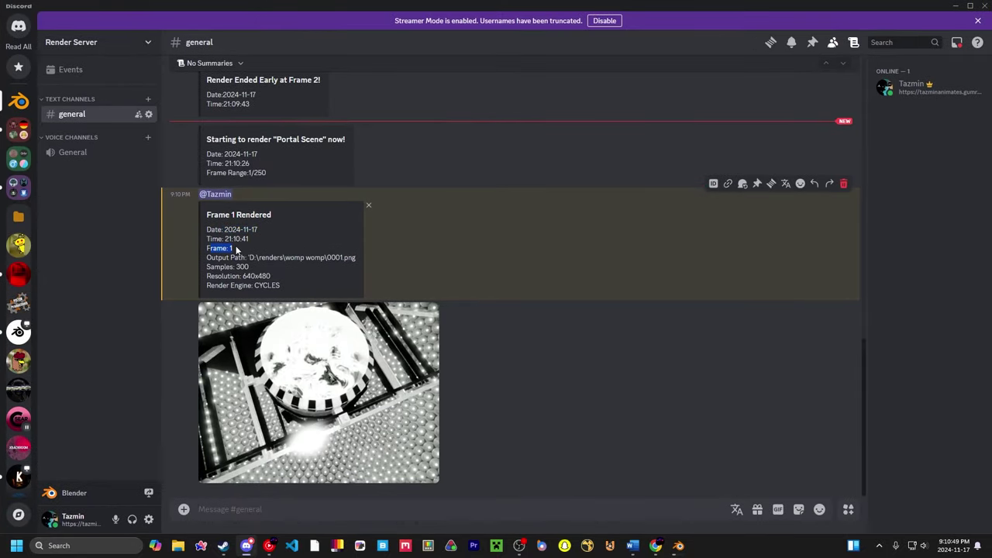
left_click(237, 252)
left_click_drag(208, 258, 357, 259)
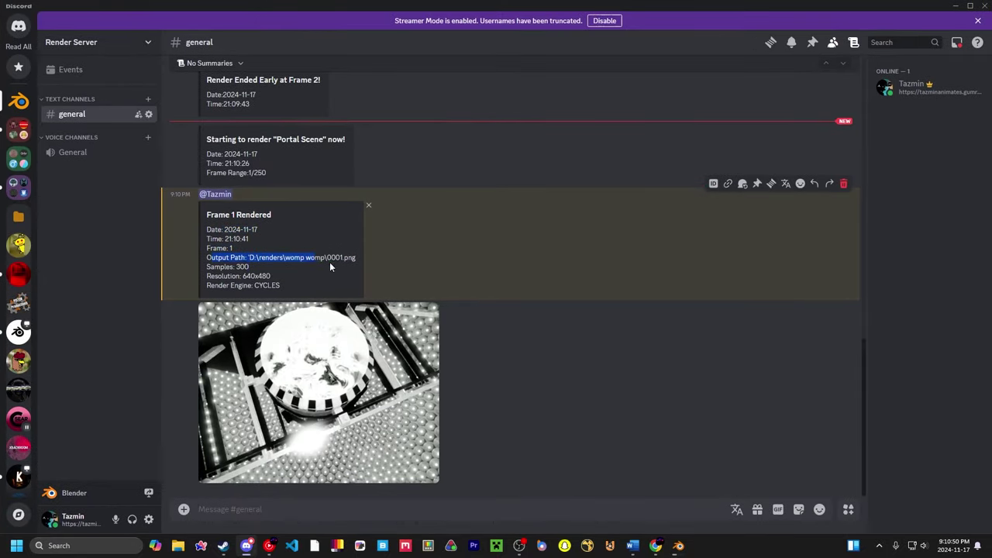
left_click_drag(214, 267, 281, 277)
left_click(221, 281)
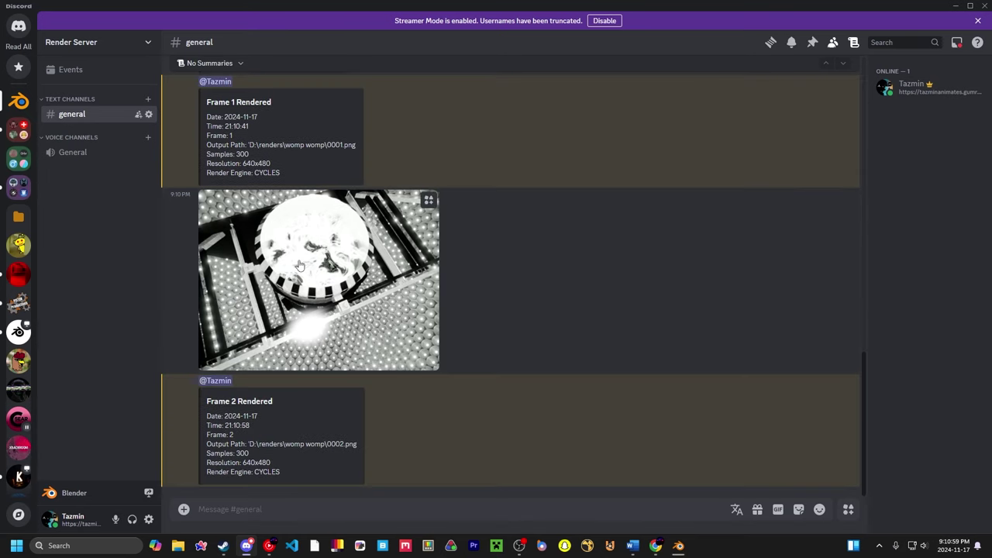
Step: Scroll through the Frame 2–5 notifications, then return to Blender
scroll(297, 258, "up", 1)
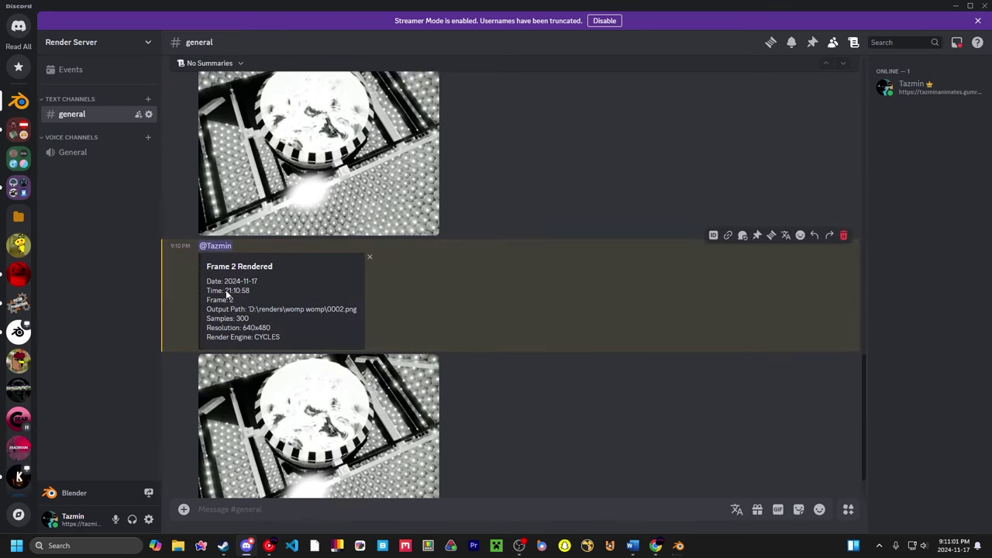
mouse_move(238, 301)
left_mouse_down()
mouse_move(228, 292)
mouse_move(212, 301)
left_mouse_up()
left_click(228, 293)
left_click(222, 300)
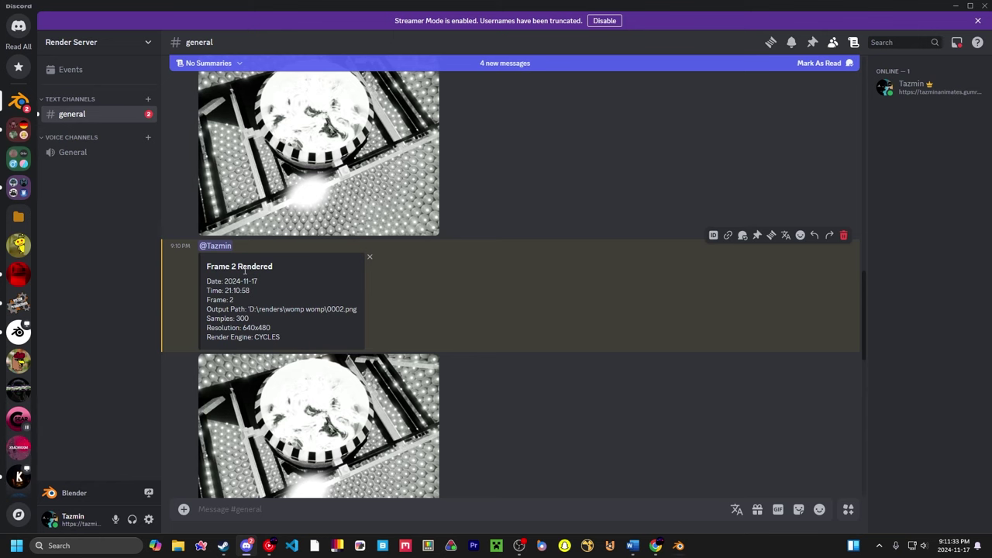
scroll(245, 271, "down", 8)
scroll(331, 402, "down", 4)
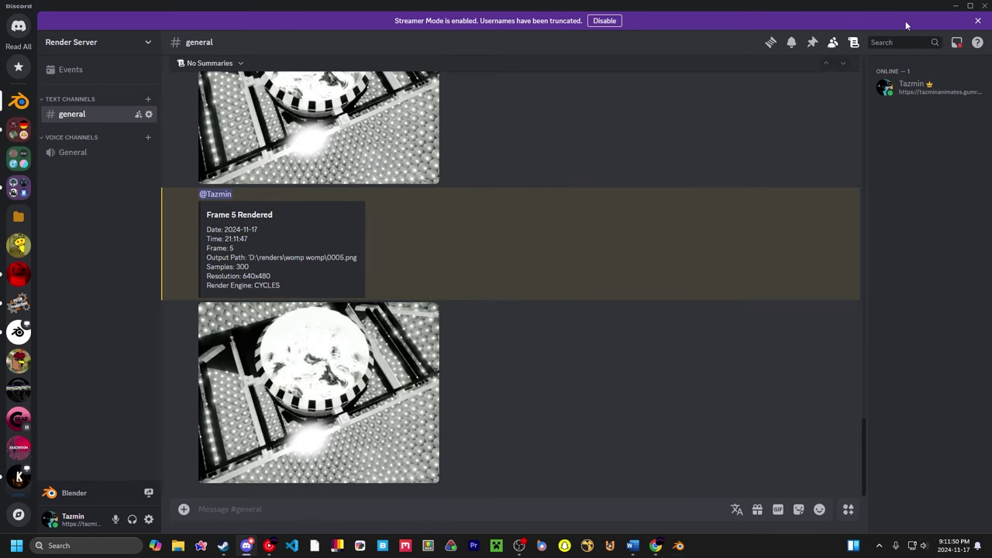
left_click(956, 6)
left_click(808, 290)
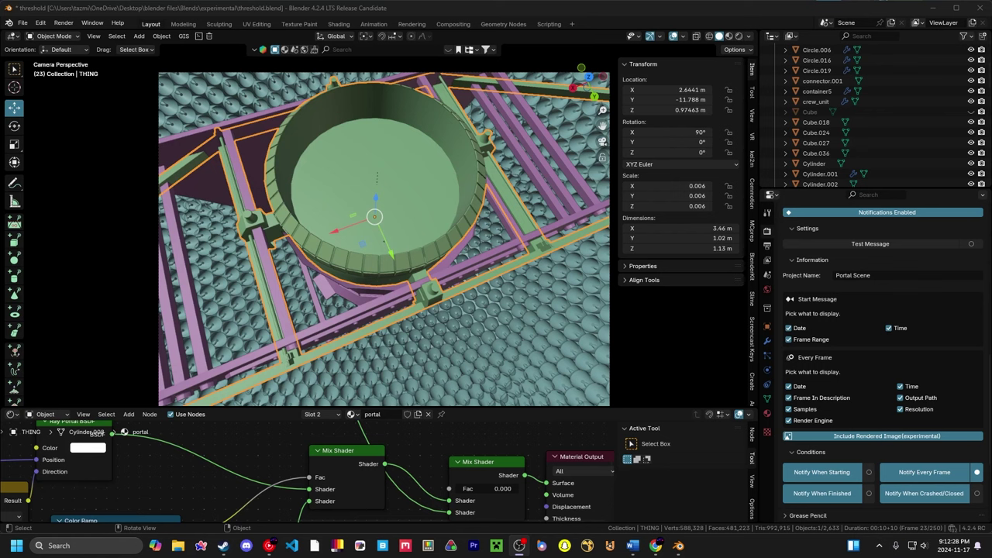
scroll(824, 372, "down", 2)
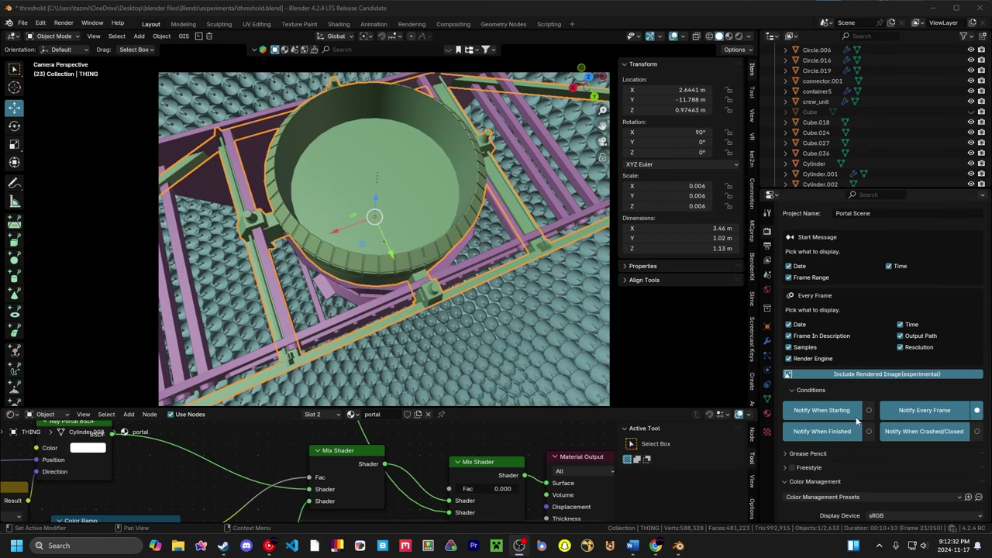